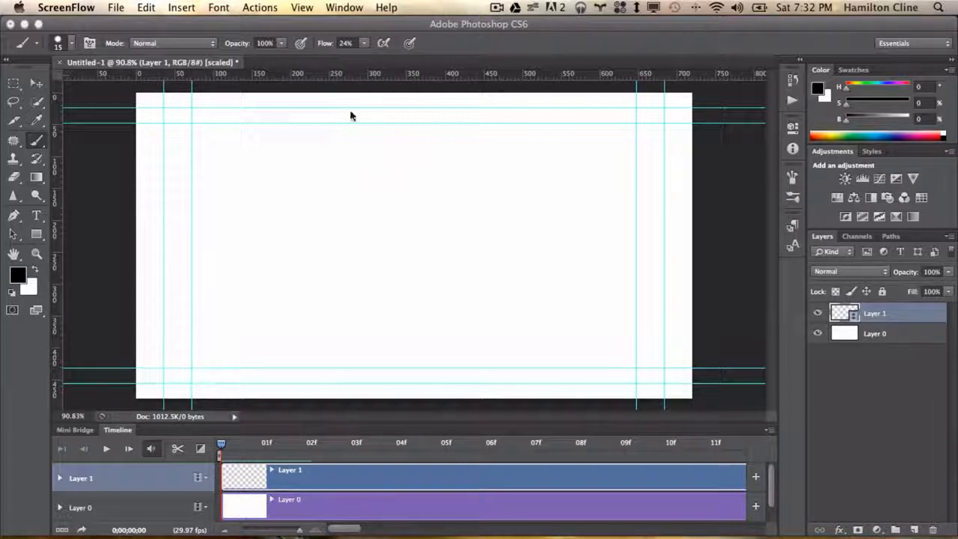
# Select the Brush tool and reduce the brush size to 9 px
pyautogui.click(41, 142)
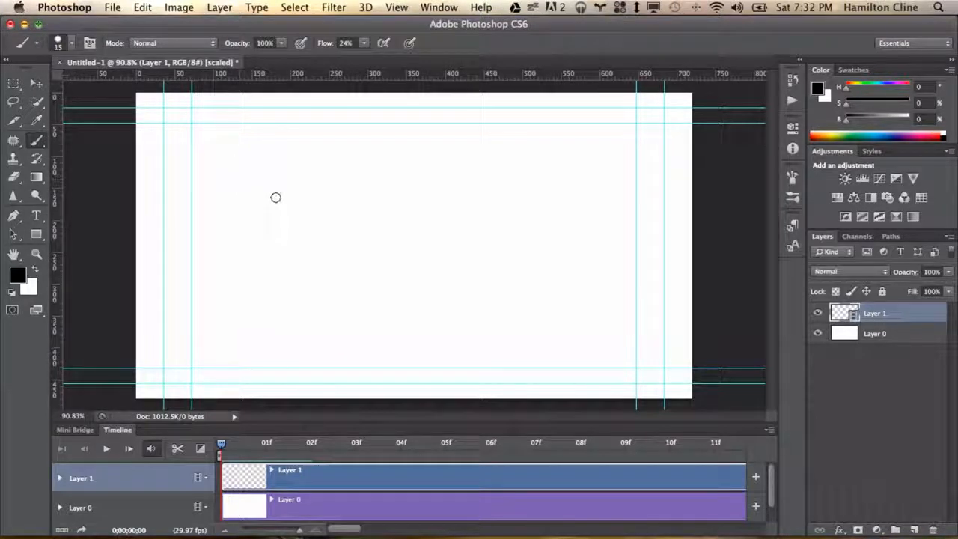
pyautogui.press('[')
pyautogui.press('[')
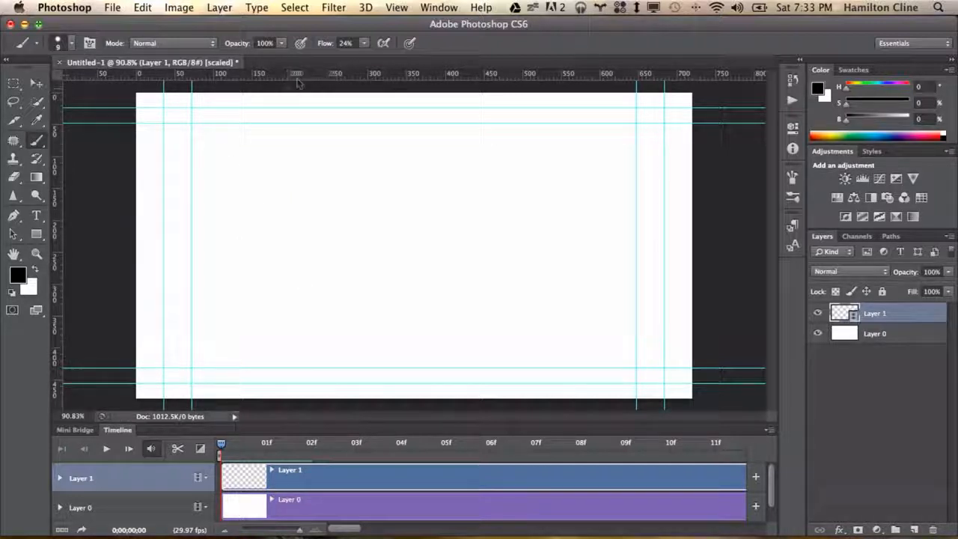
# Add four horizontal guides spaced across the middle of the canvas
pyautogui.moveTo(308, 75); pyautogui.dragTo(331, 316)
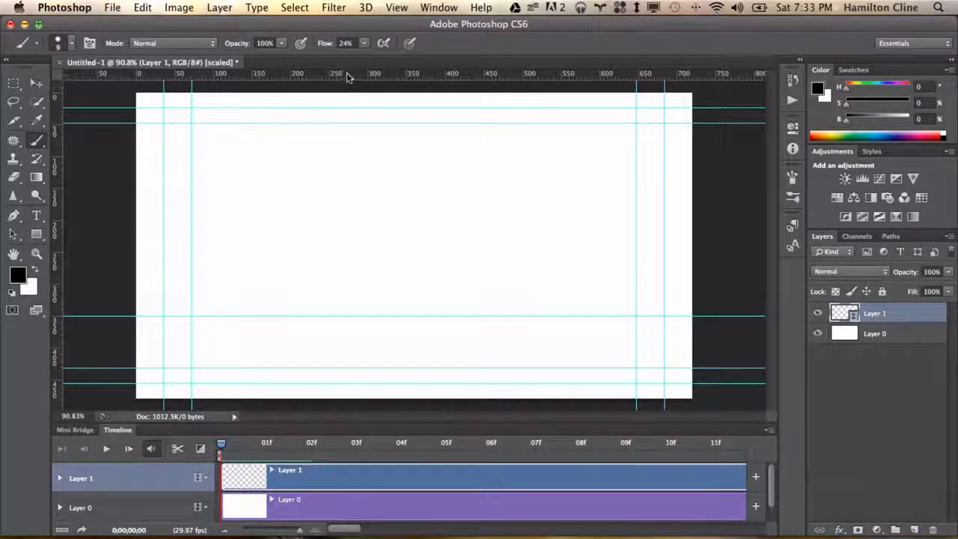
pyautogui.moveTo(349, 75); pyautogui.dragTo(369, 261)
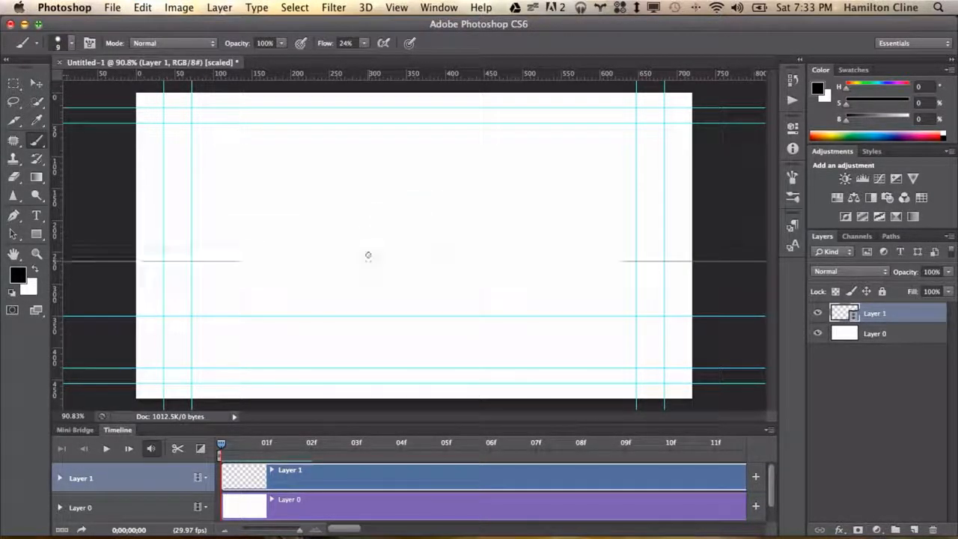
pyautogui.moveTo(377, 75); pyautogui.dragTo(379, 207)
pyautogui.moveTo(368, 80); pyautogui.dragTo(372, 152)
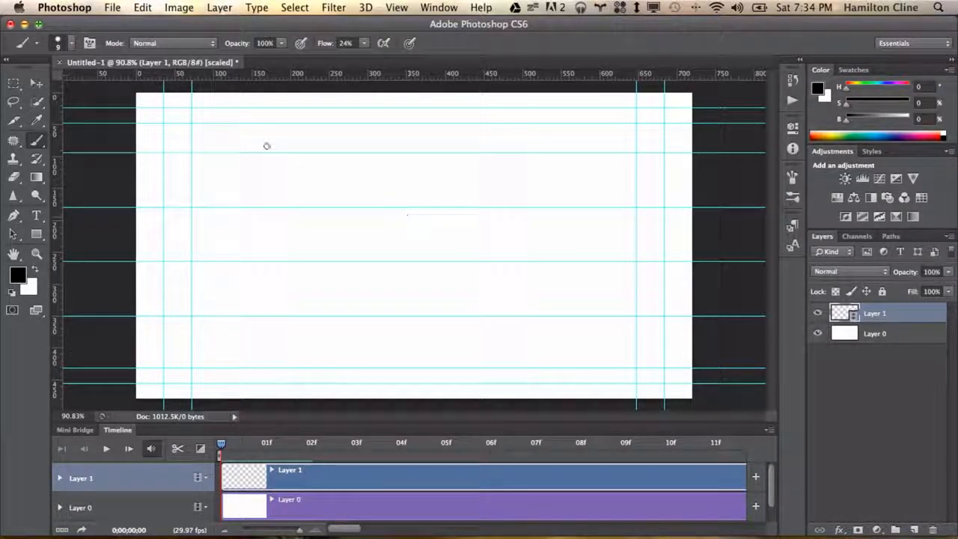
pyautogui.click(112, 9)
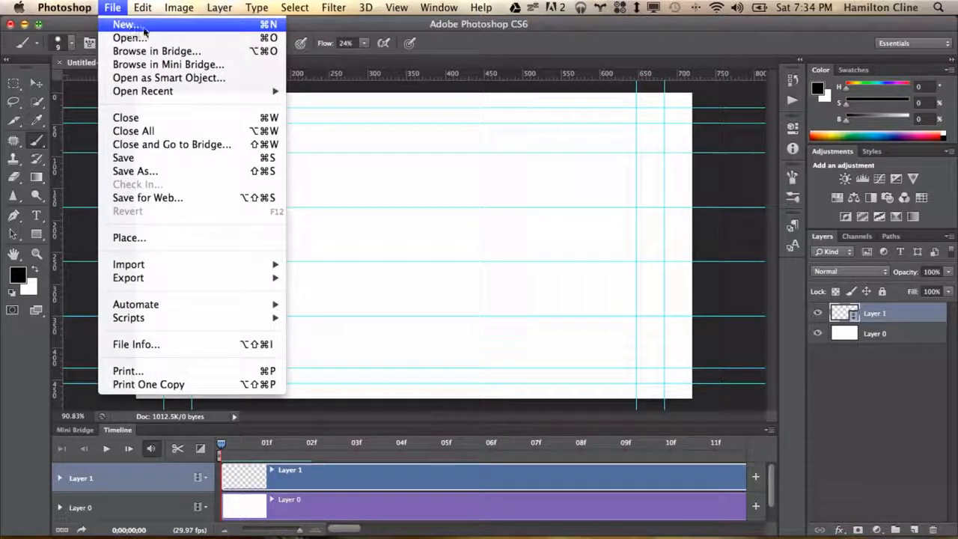
pyautogui.click(131, 20)
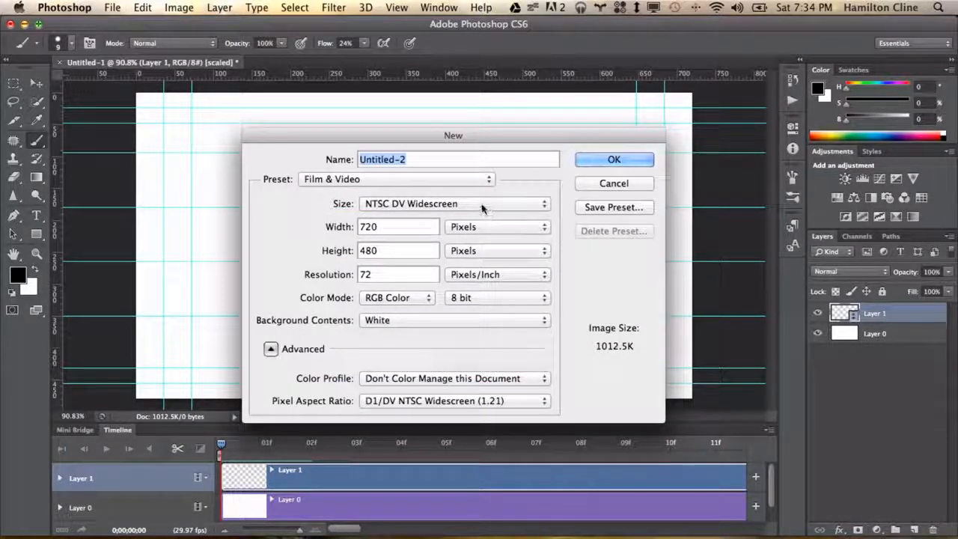
pyautogui.click(592, 183)
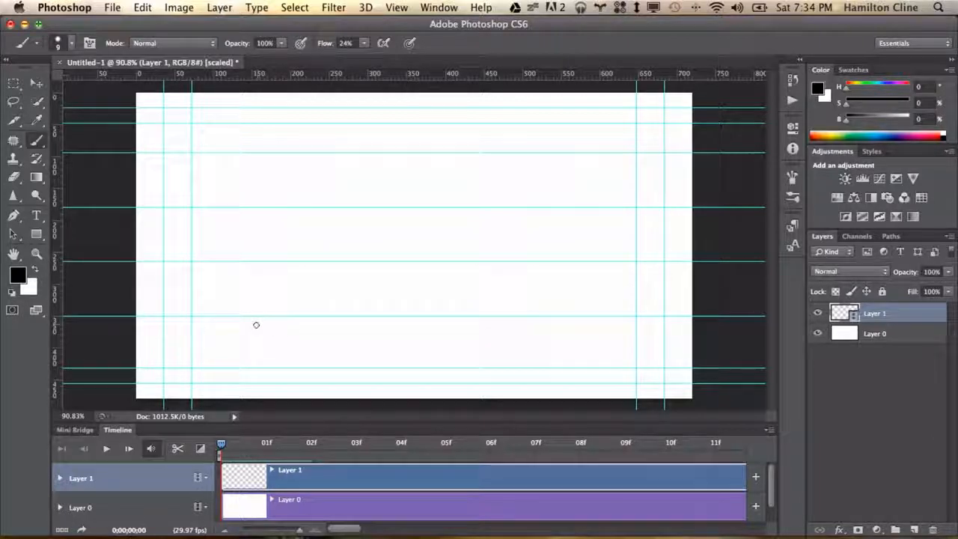
# Lock the guides so they cannot be moved
pyautogui.click(396, 8)
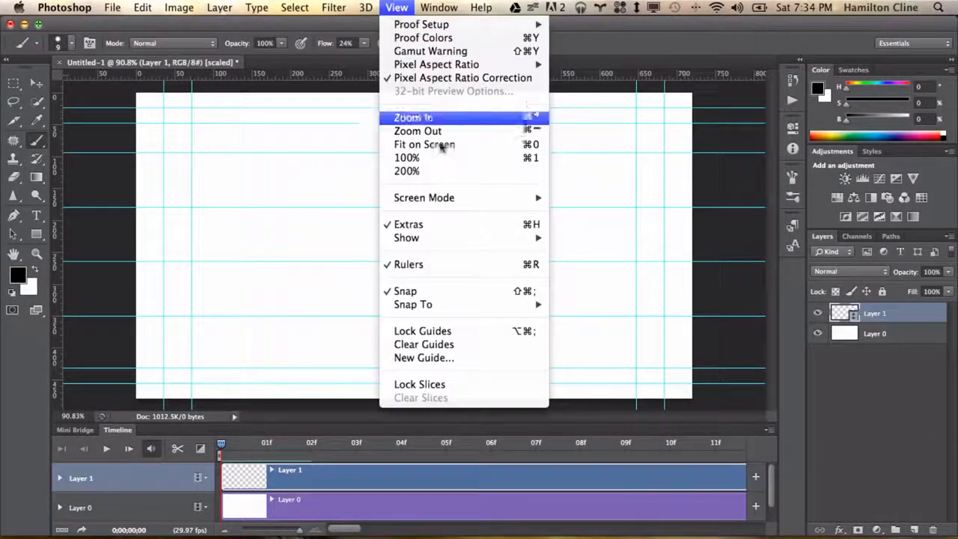
pyautogui.click(438, 332)
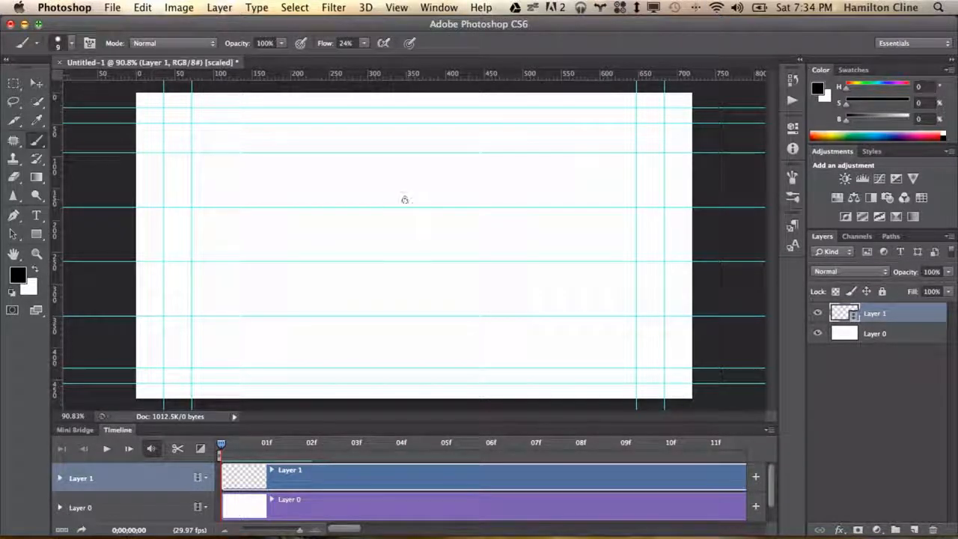
# Delete the existing Layer 1 video layer
pyautogui.moveTo(868, 319); pyautogui.dragTo(935, 530)
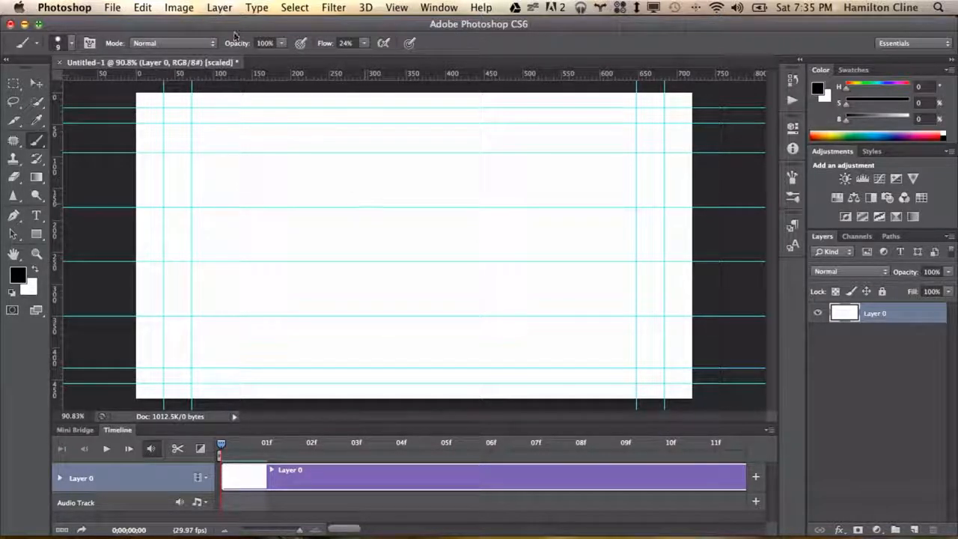
pyautogui.click(448, 6)
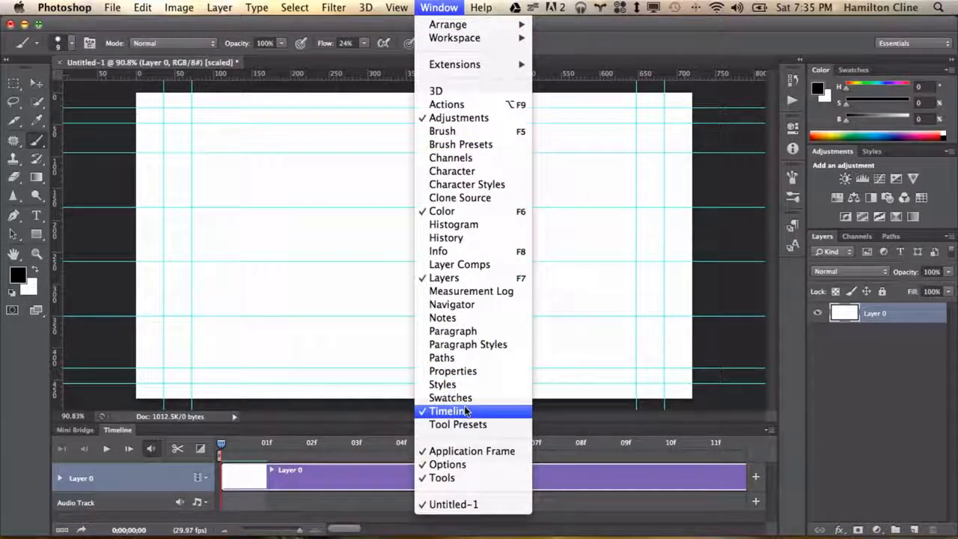
pyautogui.click(264, 26)
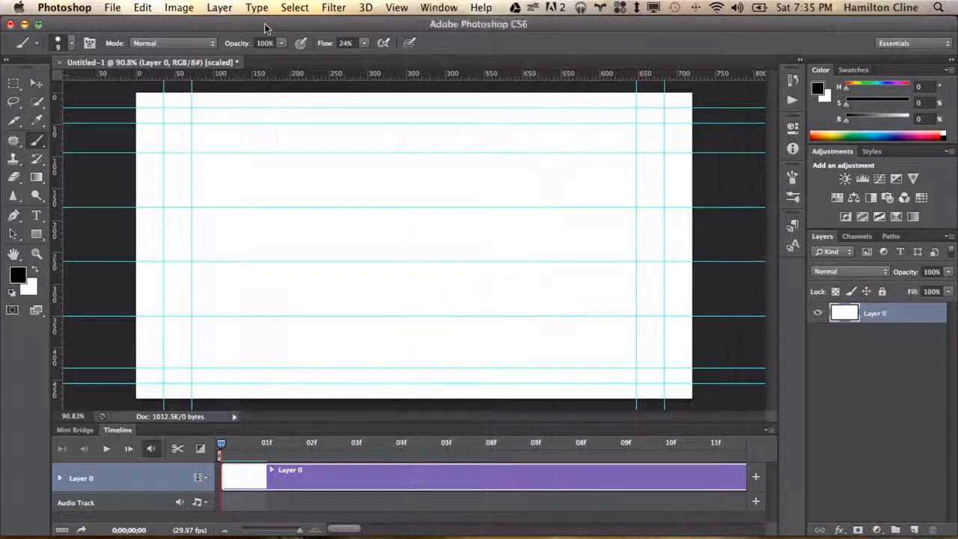
# Add a new blank video layer above Layer 0
pyautogui.click(219, 9)
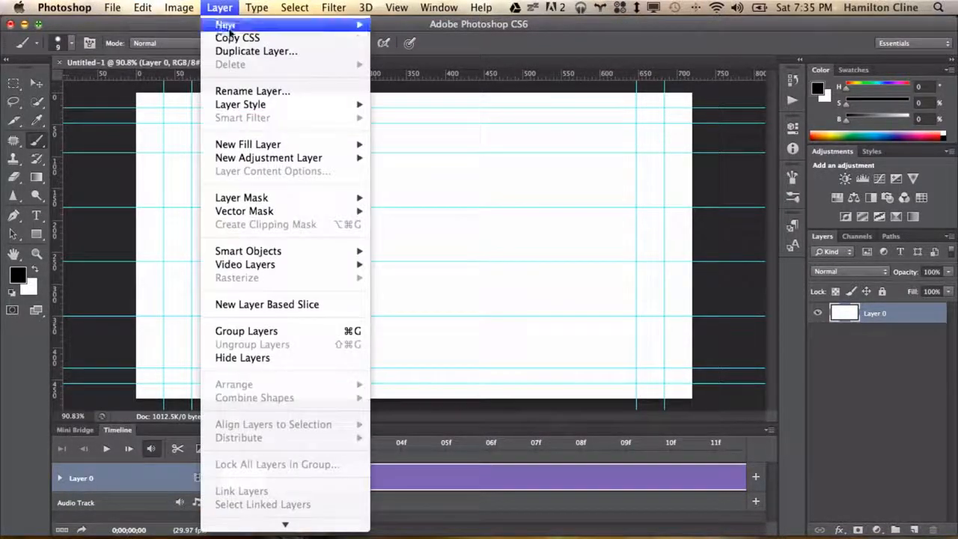
pyautogui.moveTo(274, 268)
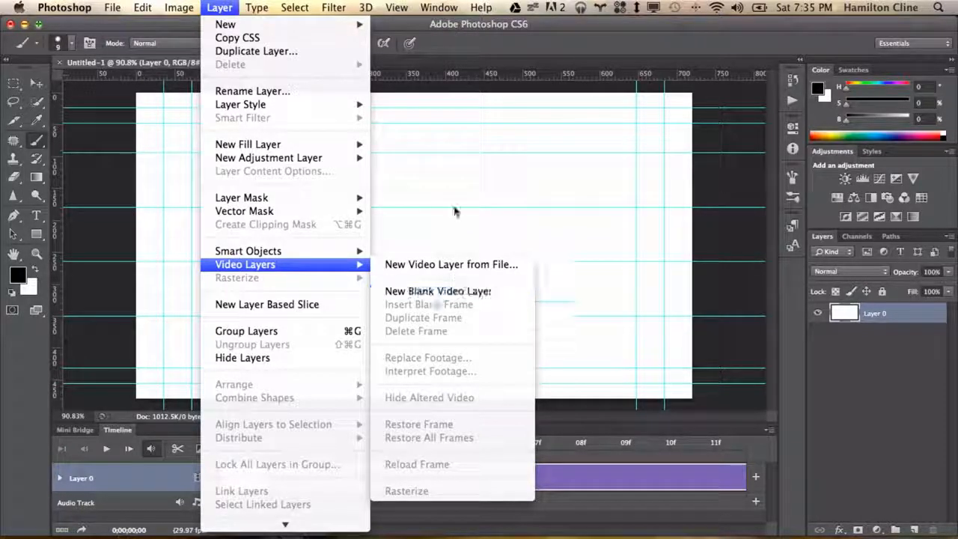
pyautogui.click(438, 291)
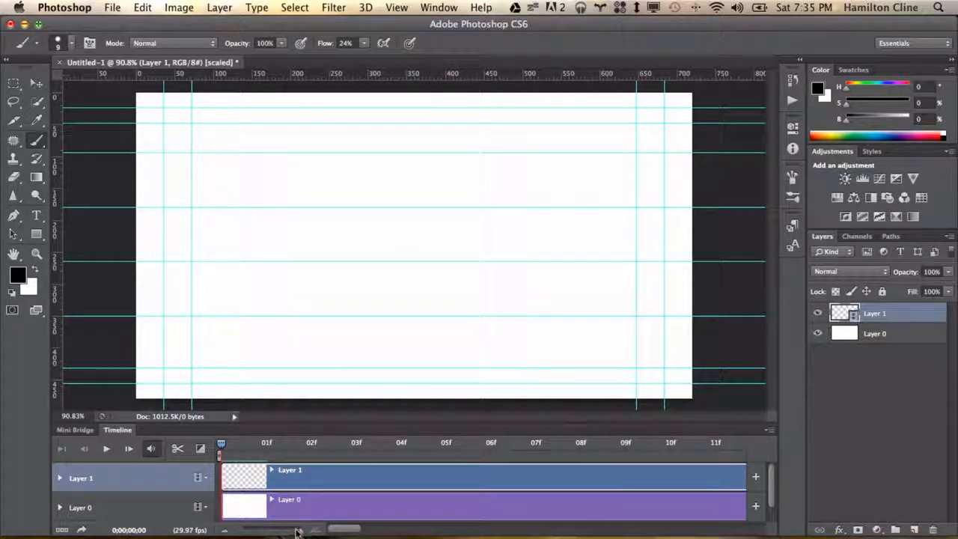
pyautogui.moveTo(297, 532)
pyautogui.mouseDown()
pyautogui.moveTo(250, 530)
pyautogui.moveTo(300, 531)
pyautogui.mouseUp()
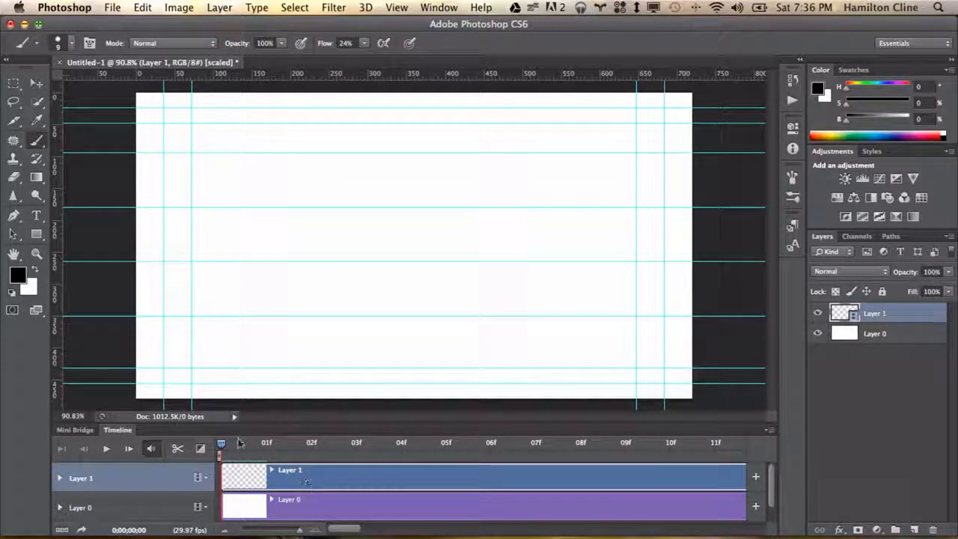
pyautogui.press('space')
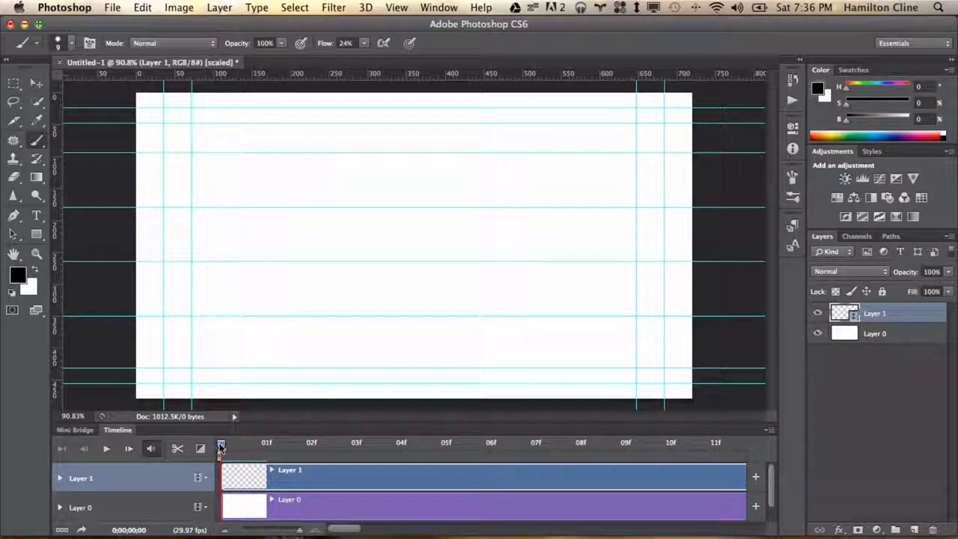
pyautogui.press('space')
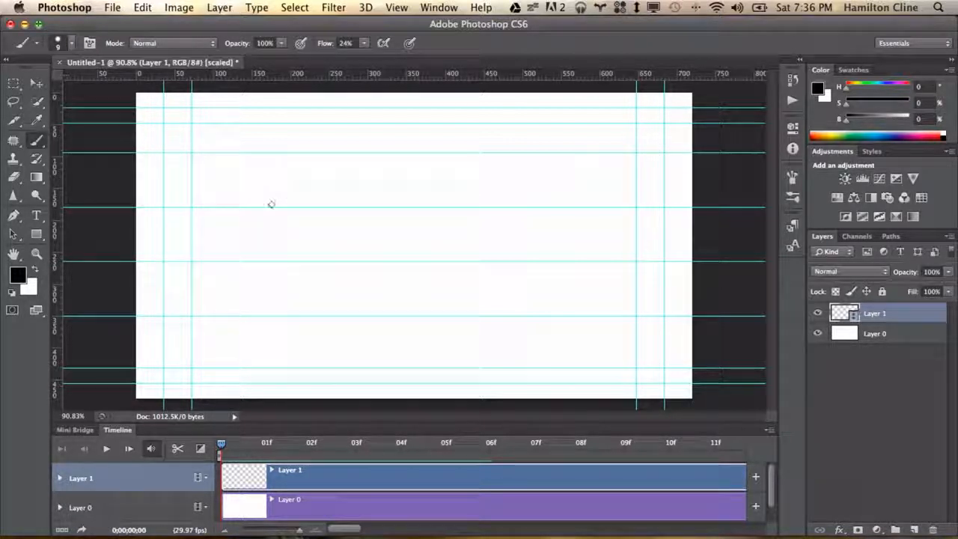
pyautogui.moveTo(305, 153)
pyautogui.mouseDown()
pyautogui.moveTo(295, 173)
pyautogui.moveTo(306, 154)
pyautogui.moveTo(327, 180)
pyautogui.moveTo(313, 154)
pyautogui.mouseUp()
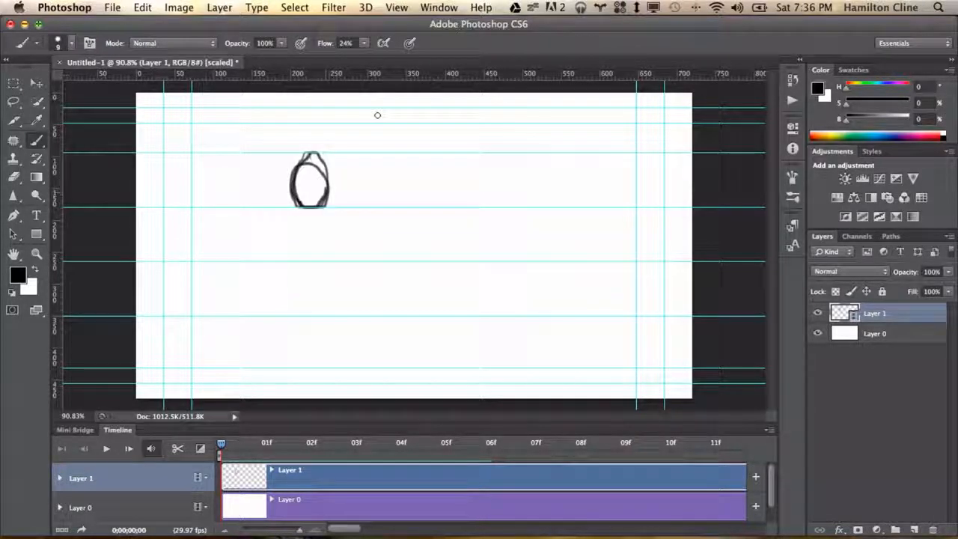
pyautogui.press('super+z')
# Turn off snapping and sketch an oval head near the upper left of the canvas
pyautogui.click(397, 8)
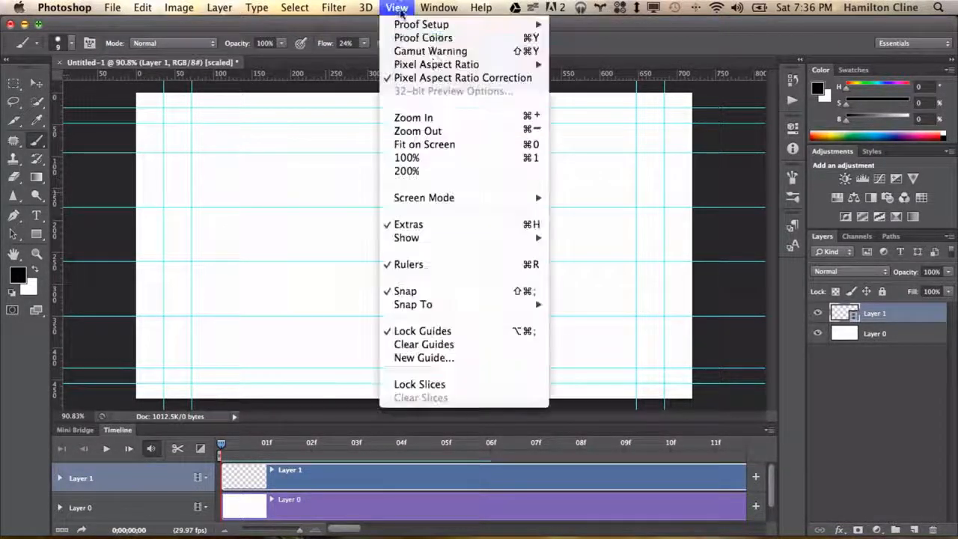
pyautogui.click(434, 292)
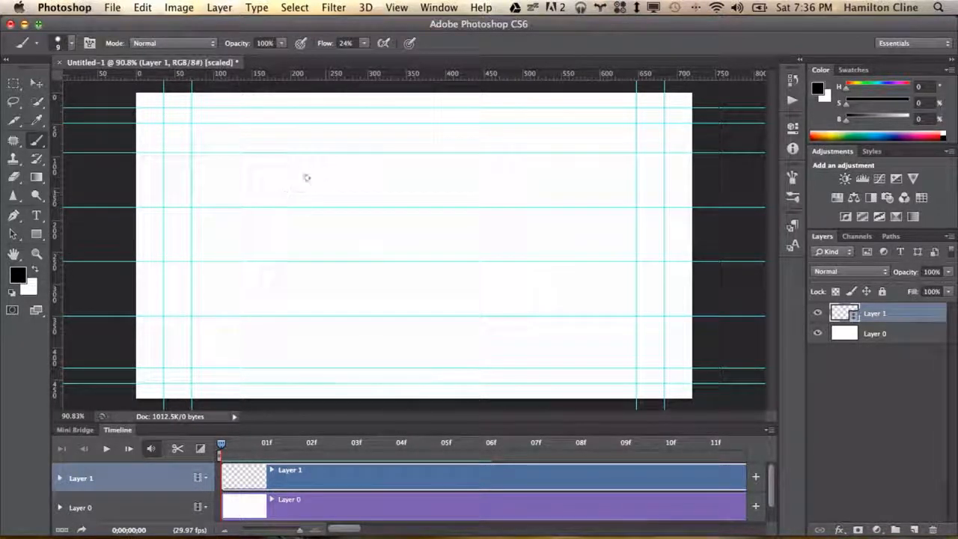
pyautogui.moveTo(305, 161)
pyautogui.mouseDown()
pyautogui.moveTo(315, 171)
pyautogui.moveTo(303, 160)
pyautogui.mouseUp()
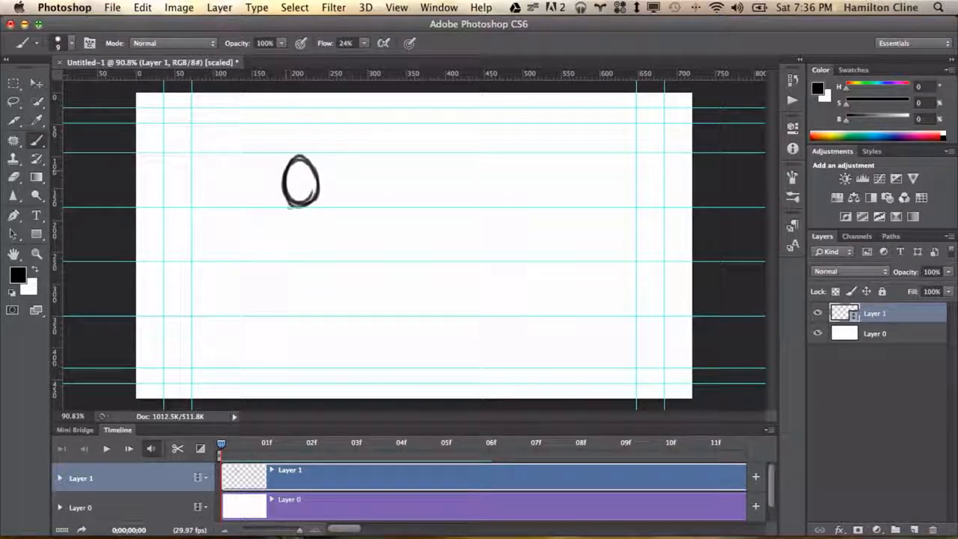
# Sketch the running figure's shoulders, torso, legs and forward arm with fist below the head
pyautogui.moveTo(279, 214)
pyautogui.mouseDown()
pyautogui.moveTo(250, 214)
pyautogui.moveTo(224, 253)
pyautogui.moveTo(311, 218)
pyautogui.mouseUp()
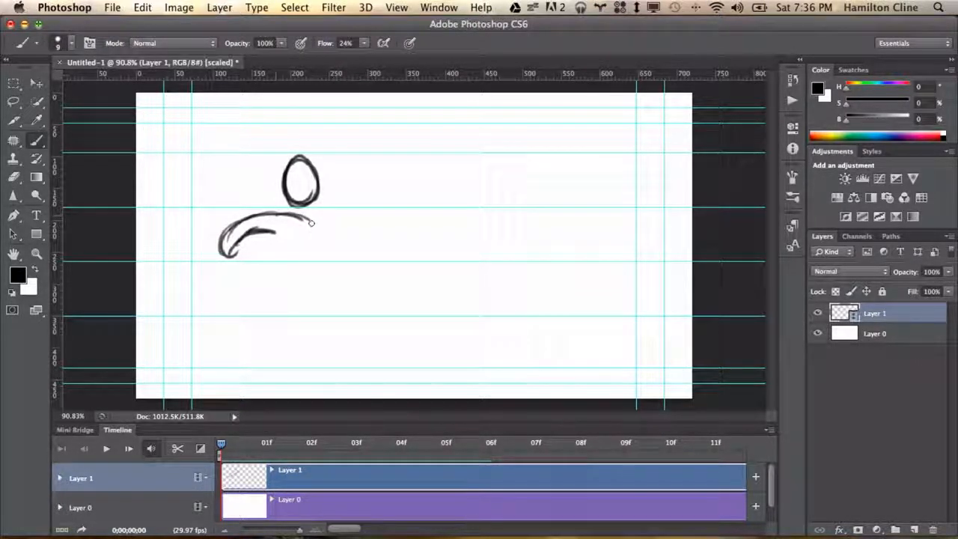
pyautogui.moveTo(312, 218)
pyautogui.mouseDown()
pyautogui.moveTo(300, 287)
pyautogui.moveTo(318, 253)
pyautogui.moveTo(290, 301)
pyautogui.mouseUp()
pyautogui.moveTo(280, 239)
pyautogui.mouseDown()
pyautogui.moveTo(253, 287)
pyautogui.moveTo(260, 274)
pyautogui.moveTo(259, 312)
pyautogui.mouseUp()
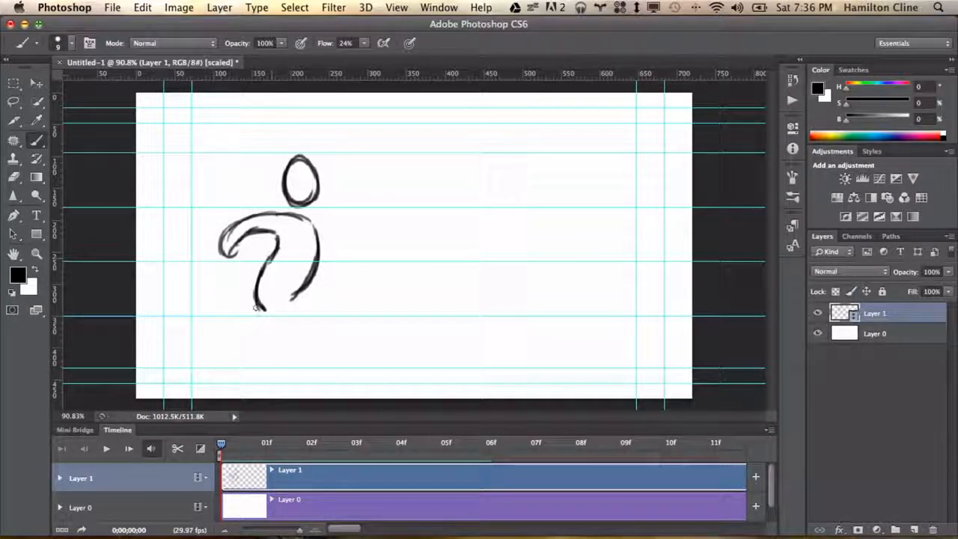
pyautogui.moveTo(254, 307)
pyautogui.mouseDown()
pyautogui.moveTo(318, 367)
pyautogui.moveTo(346, 313)
pyautogui.moveTo(312, 338)
pyautogui.moveTo(289, 302)
pyautogui.moveTo(302, 338)
pyautogui.mouseUp()
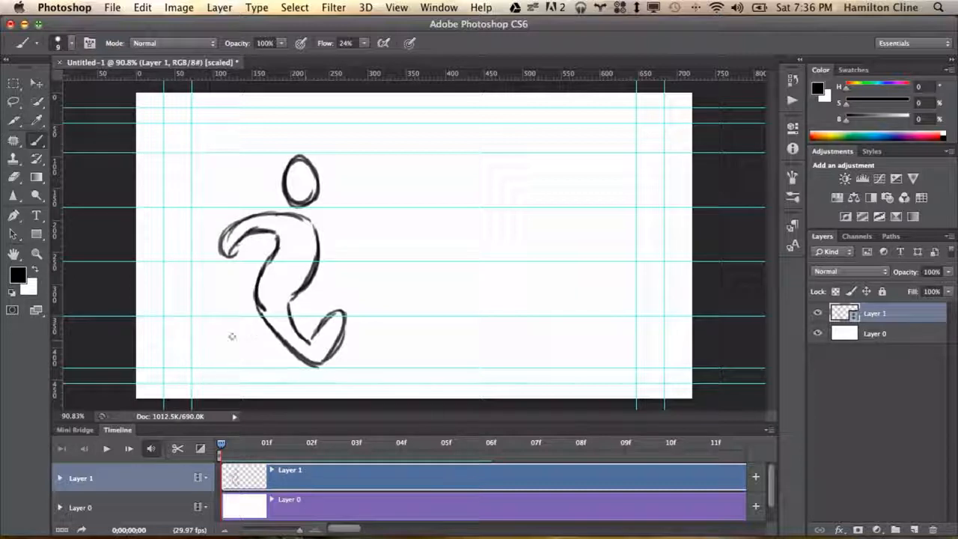
pyautogui.moveTo(257, 315)
pyautogui.mouseDown()
pyautogui.moveTo(218, 328)
pyautogui.moveTo(213, 348)
pyautogui.moveTo(224, 364)
pyautogui.moveTo(239, 362)
pyautogui.moveTo(229, 338)
pyautogui.moveTo(269, 321)
pyautogui.mouseUp()
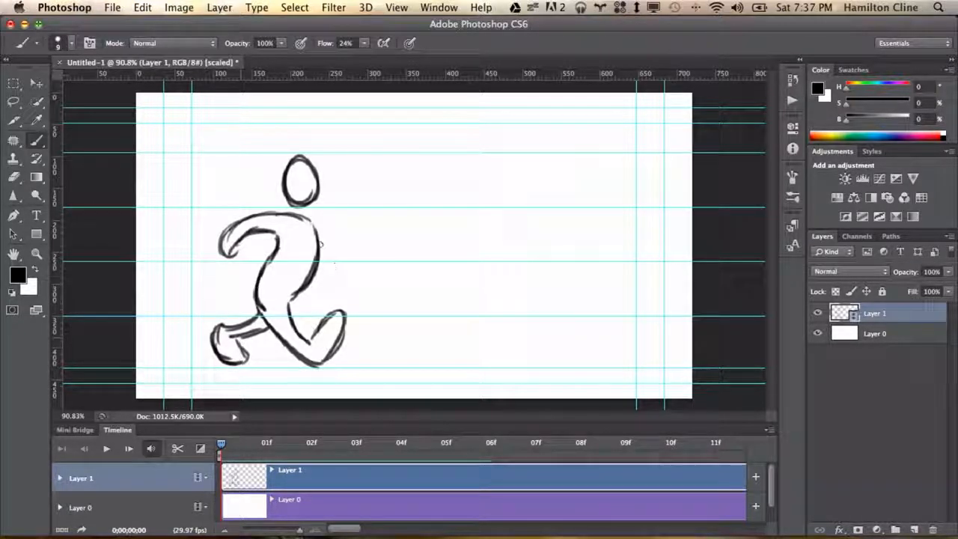
pyautogui.moveTo(320, 238)
pyautogui.mouseDown()
pyautogui.moveTo(334, 258)
pyautogui.moveTo(340, 238)
pyautogui.moveTo(361, 236)
pyautogui.moveTo(363, 262)
pyautogui.moveTo(325, 270)
pyautogui.moveTo(307, 219)
pyautogui.moveTo(288, 216)
pyautogui.moveTo(273, 240)
pyautogui.moveTo(256, 222)
pyautogui.mouseUp()
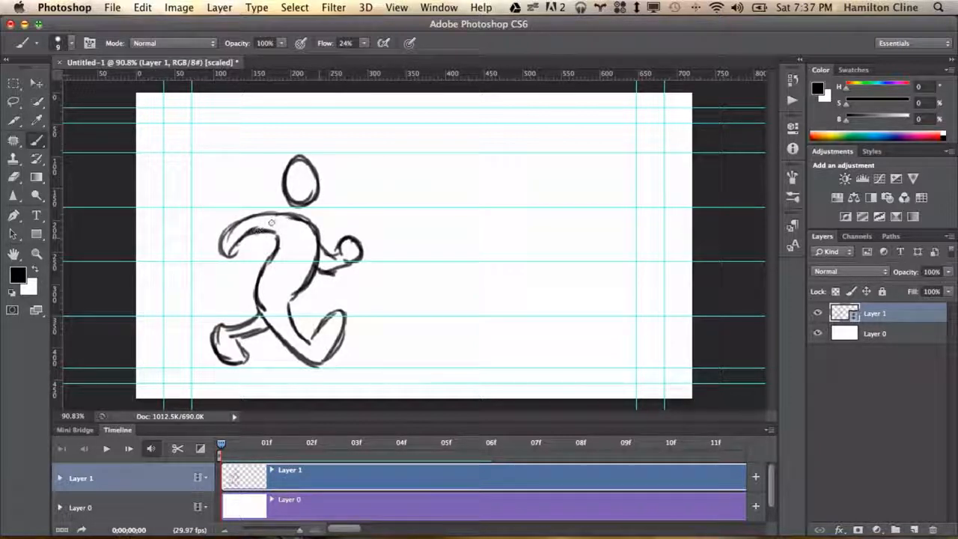
pyautogui.moveTo(293, 216)
pyautogui.mouseDown()
pyautogui.moveTo(226, 244)
pyautogui.moveTo(213, 258)
pyautogui.moveTo(221, 269)
pyautogui.moveTo(293, 220)
pyautogui.moveTo(225, 228)
pyautogui.moveTo(226, 213)
pyautogui.moveTo(266, 206)
pyautogui.moveTo(247, 240)
pyautogui.moveTo(230, 239)
pyautogui.moveTo(225, 254)
pyautogui.moveTo(234, 234)
pyautogui.moveTo(287, 213)
pyautogui.mouseUp()
# Shade the back shoe and the forward fist with dense brush strokes and retrace the front leg
pyautogui.press('e')
pyautogui.press('[')
pyautogui.press('[')
pyautogui.press('[')
pyautogui.press('[')
pyautogui.press('[')
pyautogui.press('b')
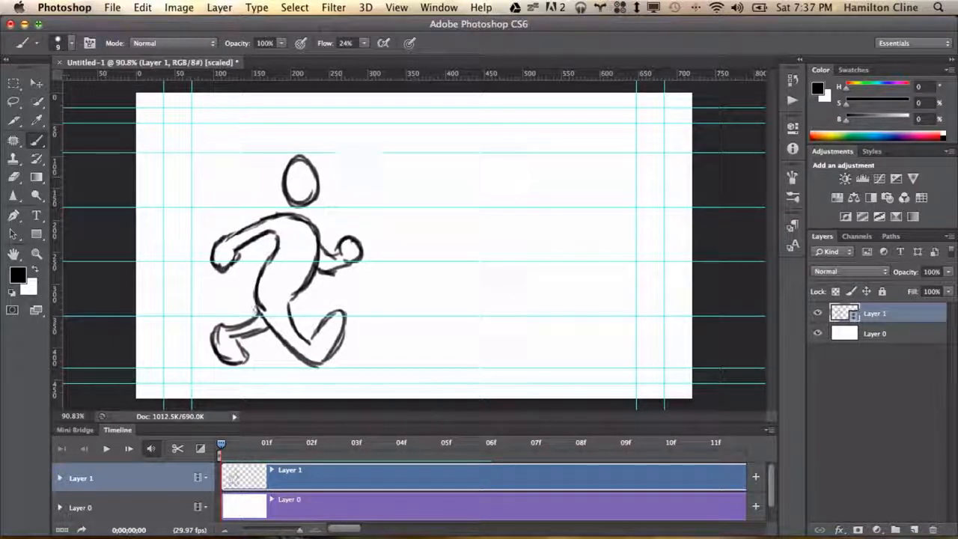
pyautogui.moveTo(214, 339)
pyautogui.mouseDown()
pyautogui.moveTo(229, 361)
pyautogui.moveTo(239, 358)
pyautogui.moveTo(238, 332)
pyautogui.moveTo(269, 318)
pyautogui.mouseUp()
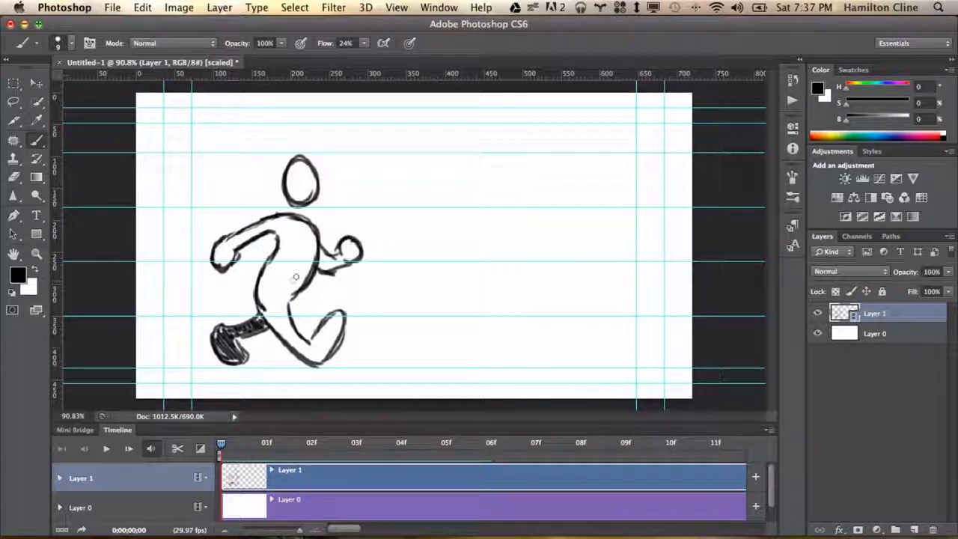
pyautogui.moveTo(318, 259)
pyautogui.mouseDown()
pyautogui.moveTo(328, 272)
pyautogui.moveTo(362, 247)
pyautogui.mouseUp()
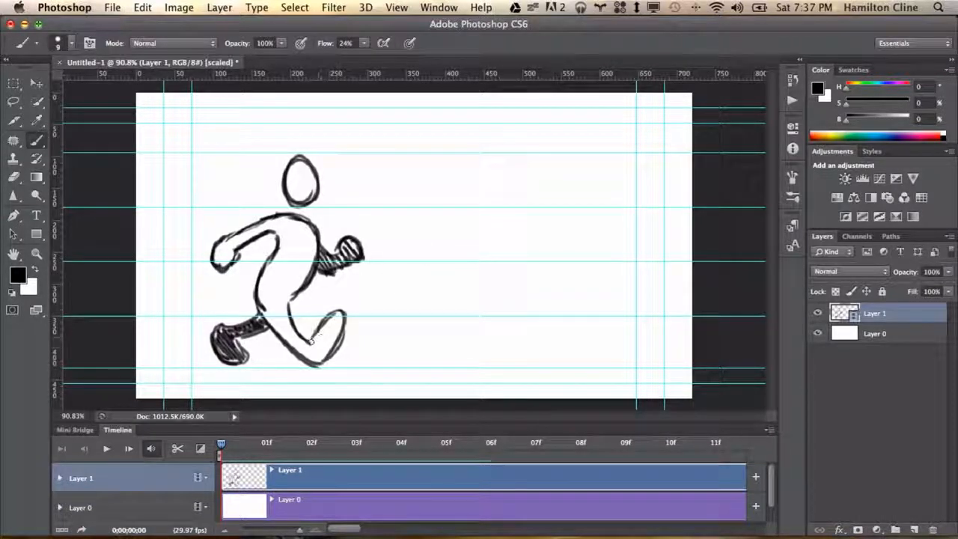
pyautogui.moveTo(311, 340)
pyautogui.mouseDown()
pyautogui.moveTo(337, 315)
pyautogui.moveTo(352, 325)
pyautogui.moveTo(350, 340)
pyautogui.moveTo(329, 303)
pyautogui.mouseUp()
# Erase the stray line where the torso overlaps the back leg, then return to the Brush tool
pyautogui.press('e')
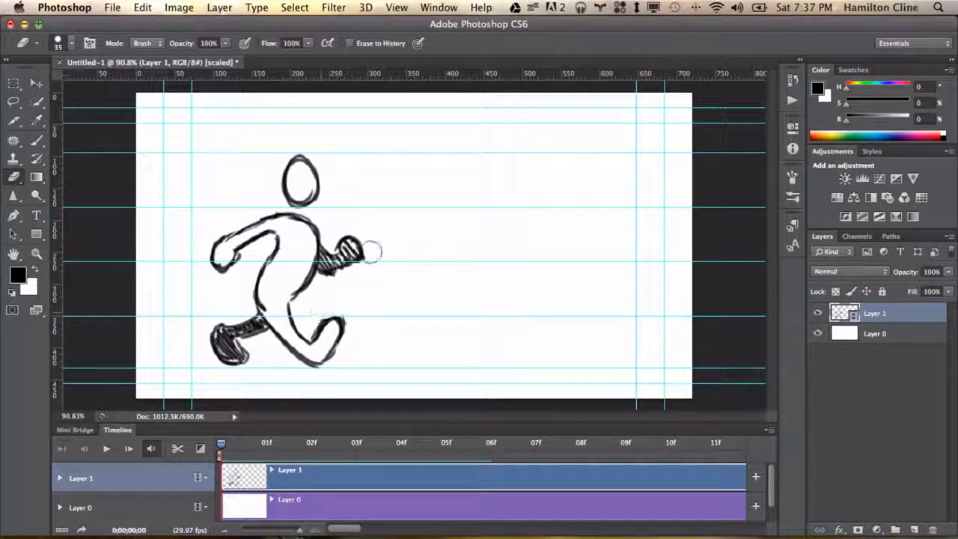
pyautogui.press('b')
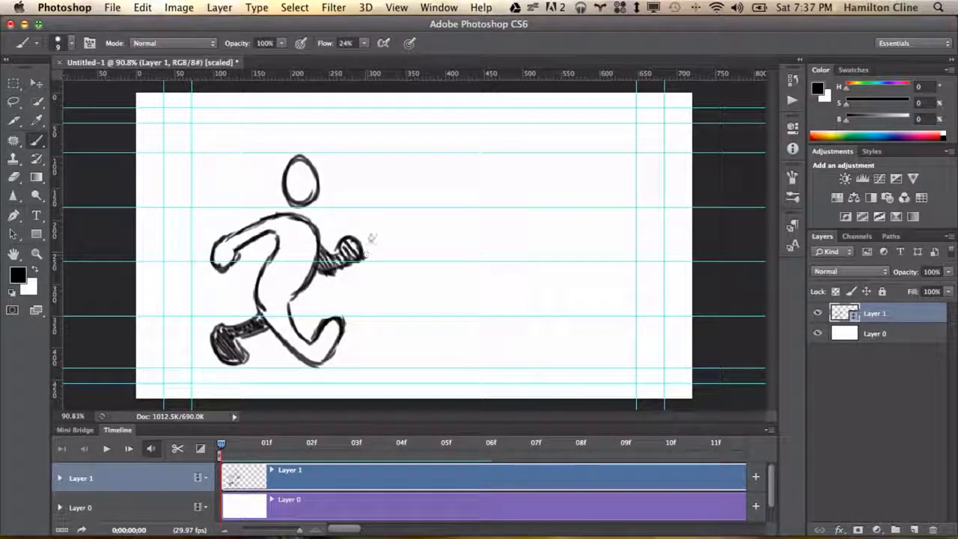
pyautogui.press('e')
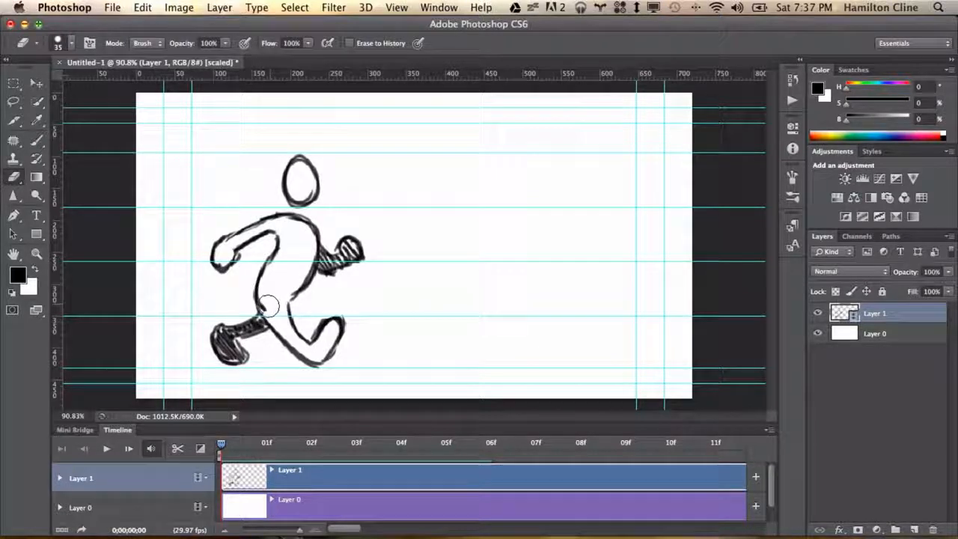
pyautogui.moveTo(268, 305)
pyautogui.mouseDown()
pyautogui.moveTo(269, 291)
pyautogui.moveTo(290, 301)
pyautogui.mouseUp()
pyautogui.press('b')
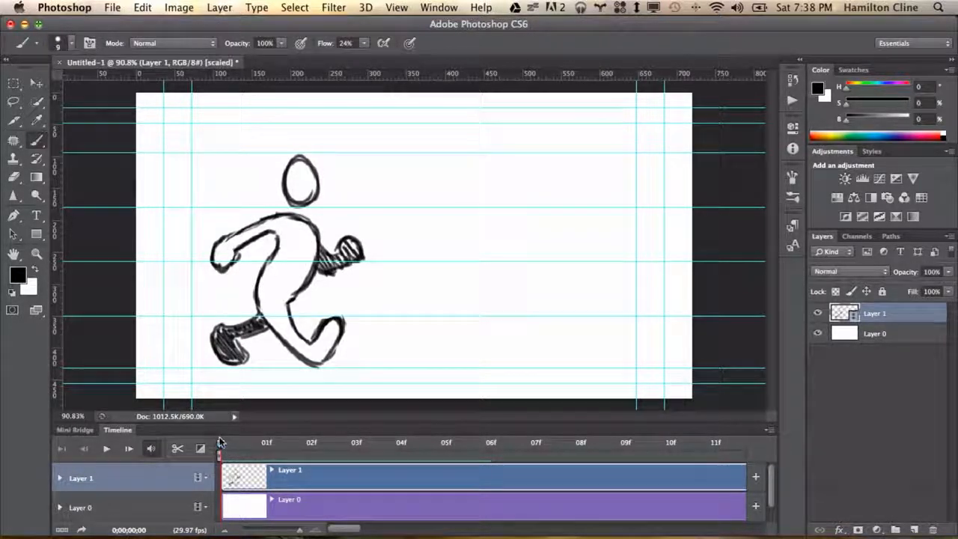
# Enable onion skins for the animation timeline
pyautogui.moveTo(221, 444); pyautogui.dragTo(262, 445)
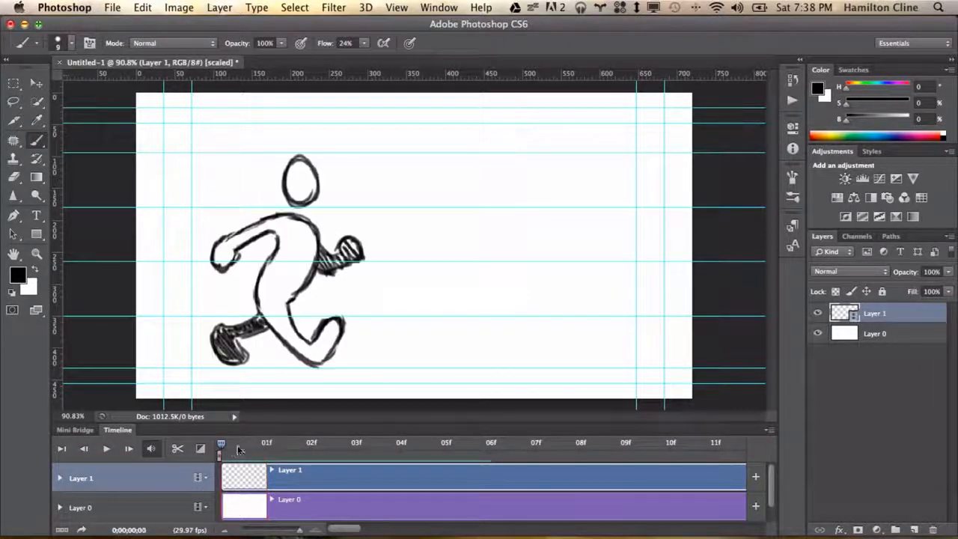
pyautogui.click(222, 447)
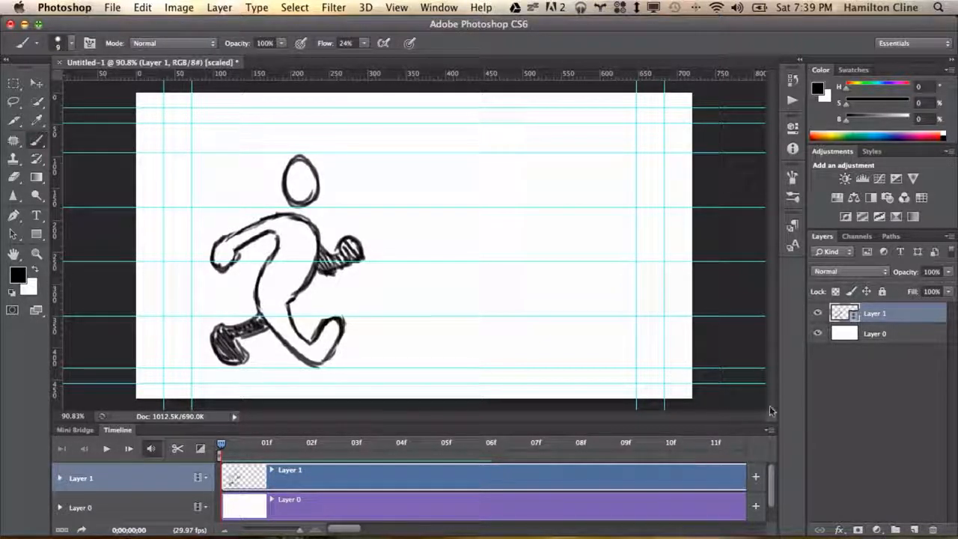
pyautogui.click(769, 431)
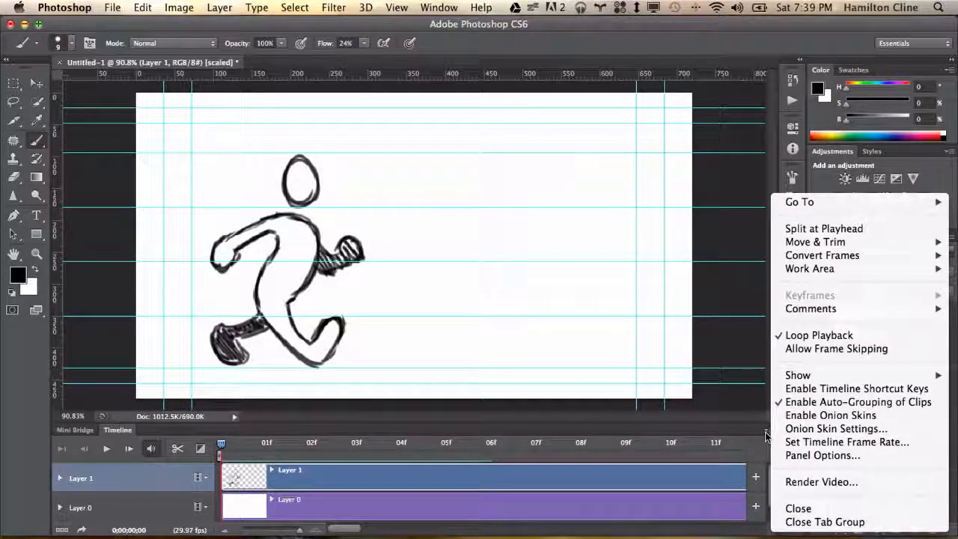
pyautogui.click(808, 416)
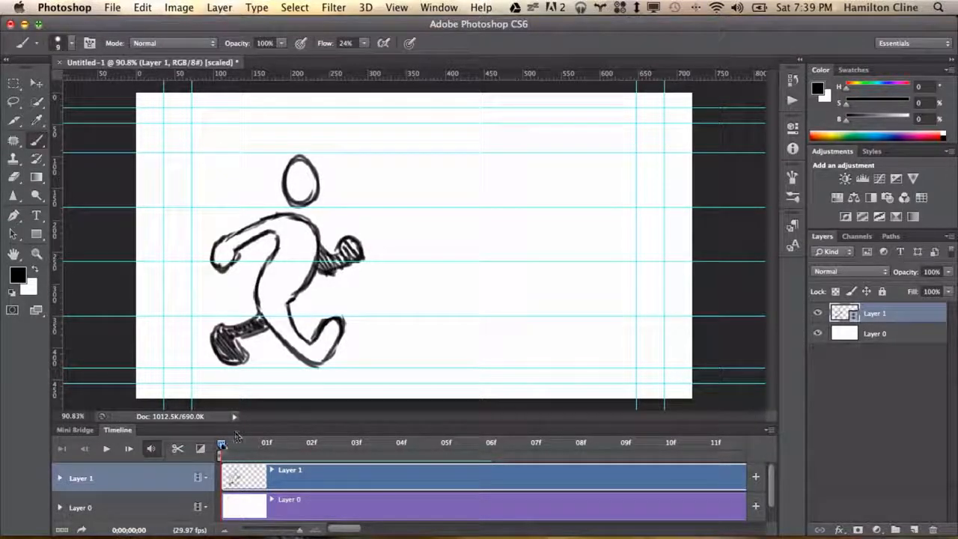
# Move to frame 1 and sketch the next pose's head, torso and legs over the onion skin
pyautogui.click(265, 442)
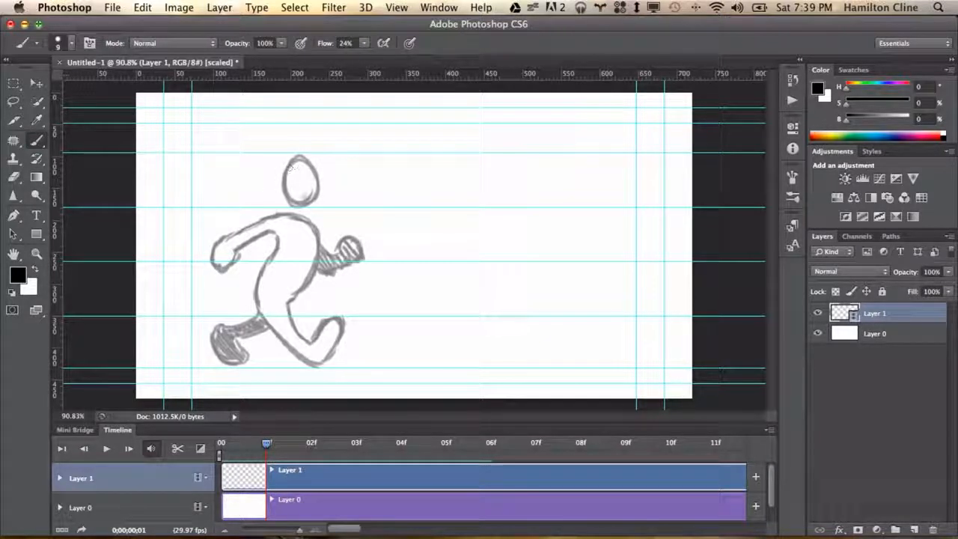
pyautogui.moveTo(310, 181)
pyautogui.mouseDown()
pyautogui.moveTo(317, 188)
pyautogui.moveTo(285, 196)
pyautogui.moveTo(313, 173)
pyautogui.moveTo(301, 213)
pyautogui.mouseUp()
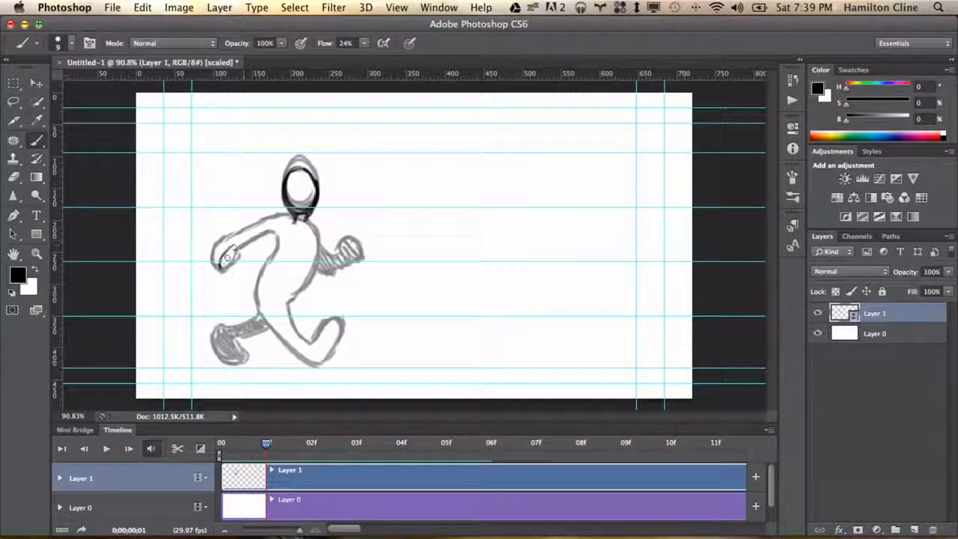
pyautogui.moveTo(228, 256)
pyautogui.mouseDown()
pyautogui.moveTo(225, 278)
pyautogui.moveTo(273, 242)
pyautogui.moveTo(217, 278)
pyautogui.moveTo(234, 256)
pyautogui.moveTo(296, 221)
pyautogui.moveTo(312, 263)
pyautogui.moveTo(289, 304)
pyautogui.moveTo(309, 322)
pyautogui.moveTo(311, 356)
pyautogui.moveTo(330, 363)
pyautogui.moveTo(282, 365)
pyautogui.moveTo(265, 267)
pyautogui.moveTo(259, 314)
pyautogui.moveTo(328, 369)
pyautogui.mouseUp()
pyautogui.moveTo(291, 305)
pyautogui.mouseDown()
pyautogui.moveTo(310, 329)
pyautogui.moveTo(223, 343)
pyautogui.moveTo(275, 330)
pyautogui.mouseUp()
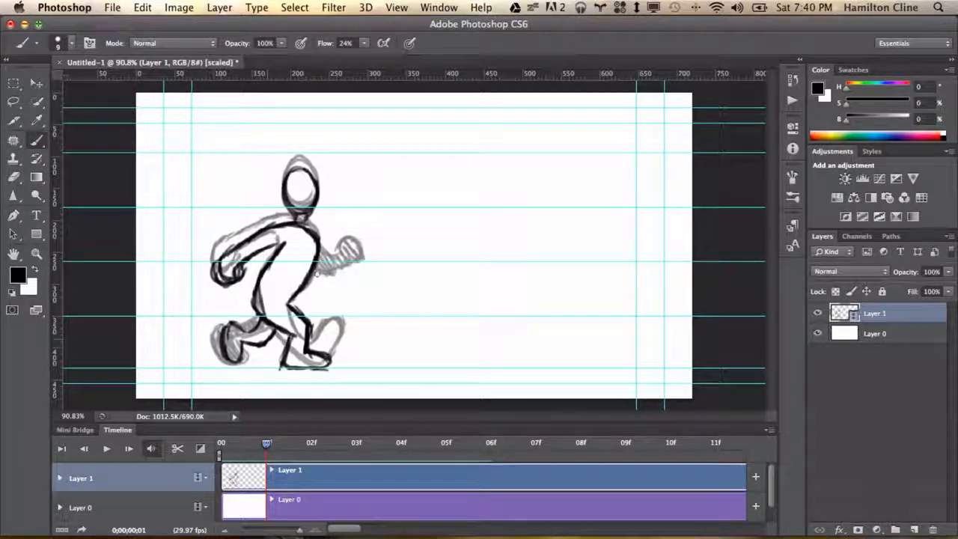
# Add the forward arm, fist and back shoe on frame 1, then move to frame 2
pyautogui.moveTo(315, 274)
pyautogui.mouseDown()
pyautogui.moveTo(352, 258)
pyautogui.moveTo(349, 240)
pyautogui.moveTo(319, 256)
pyautogui.mouseUp()
pyautogui.moveTo(226, 328)
pyautogui.mouseDown()
pyautogui.moveTo(240, 351)
pyautogui.moveTo(274, 327)
pyautogui.mouseUp()
pyautogui.moveTo(321, 253)
pyautogui.mouseDown()
pyautogui.moveTo(357, 253)
pyautogui.moveTo(362, 229)
pyautogui.mouseUp()
pyautogui.moveTo(252, 448); pyautogui.dragTo(277, 446)
pyautogui.click(324, 440)
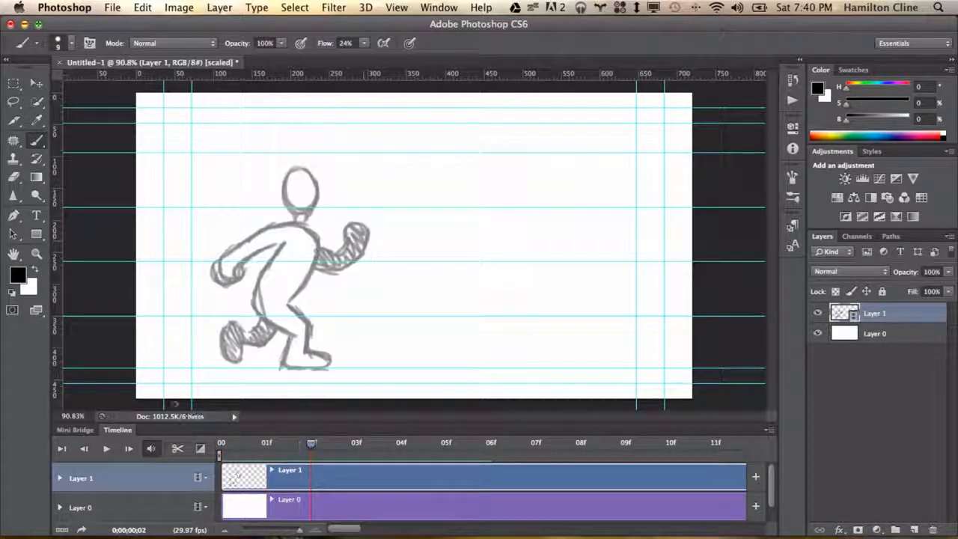
pyautogui.click(769, 429)
pyautogui.click(804, 405)
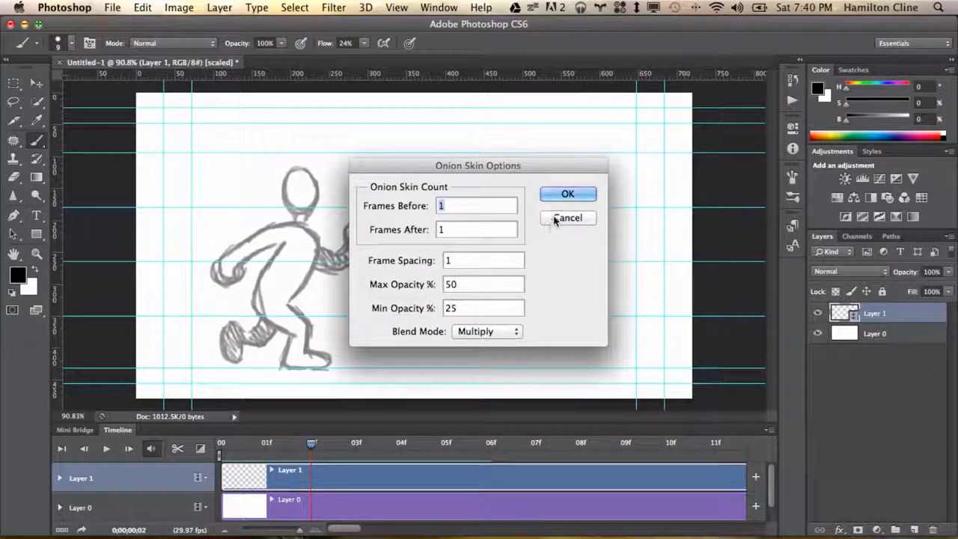
pyautogui.click(552, 218)
# Set the onion skin options to 2 frames before and 2 frames after
pyautogui.click(768, 429)
pyautogui.click(844, 428)
pyautogui.write('2')
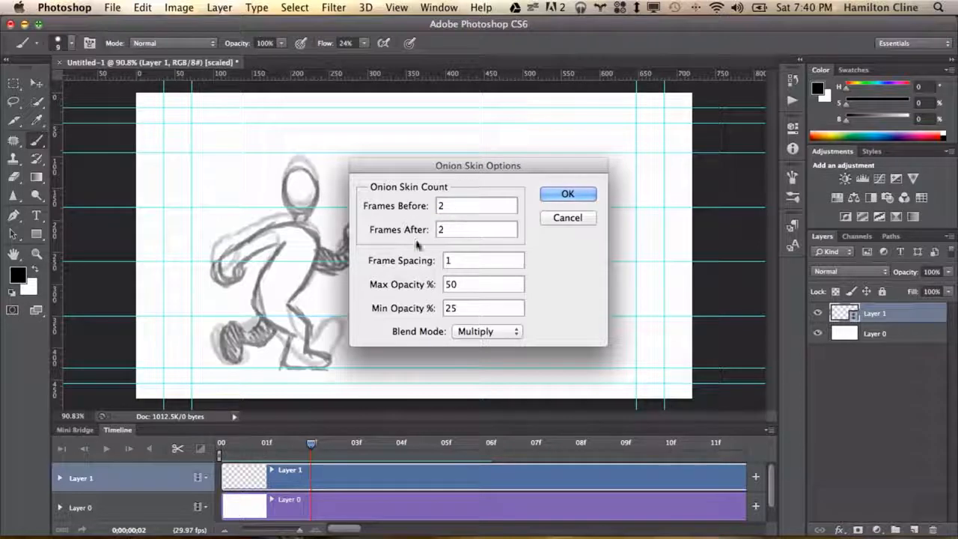
pyautogui.click(563, 195)
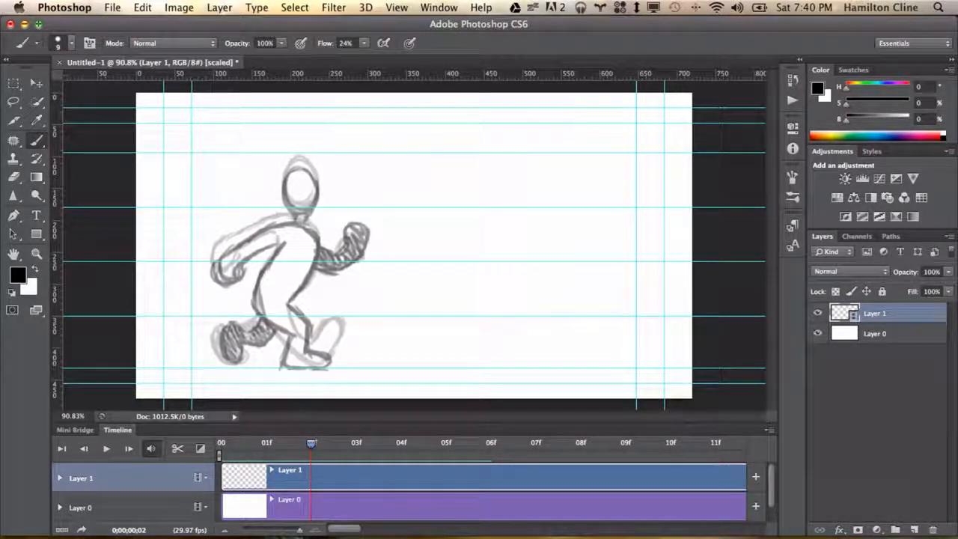
pyautogui.moveTo(292, 153)
pyautogui.mouseDown()
pyautogui.moveTo(307, 199)
pyautogui.moveTo(301, 153)
pyautogui.mouseUp()
pyautogui.moveTo(298, 196); pyautogui.dragTo(304, 215)
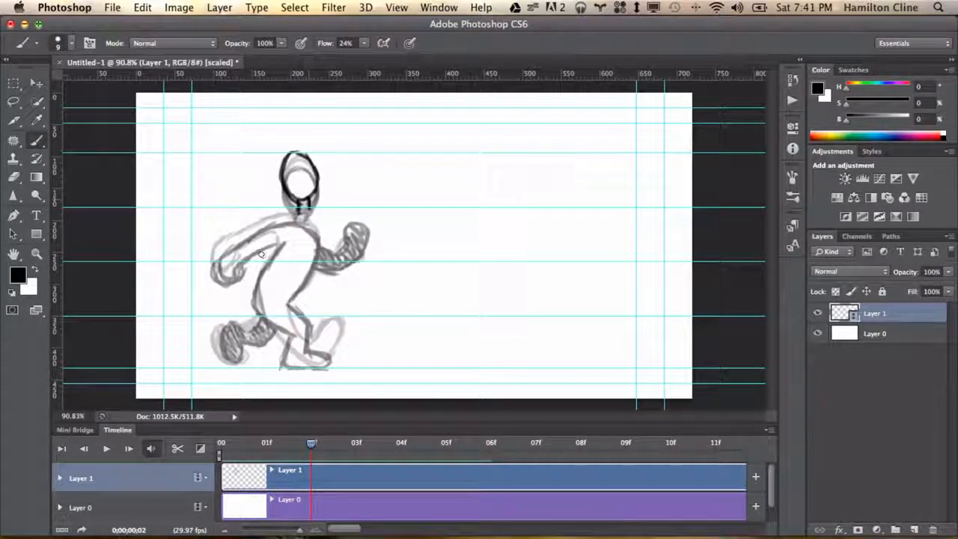
pyautogui.press('e')
pyautogui.moveTo(298, 157); pyautogui.dragTo(303, 209)
pyautogui.press('b')
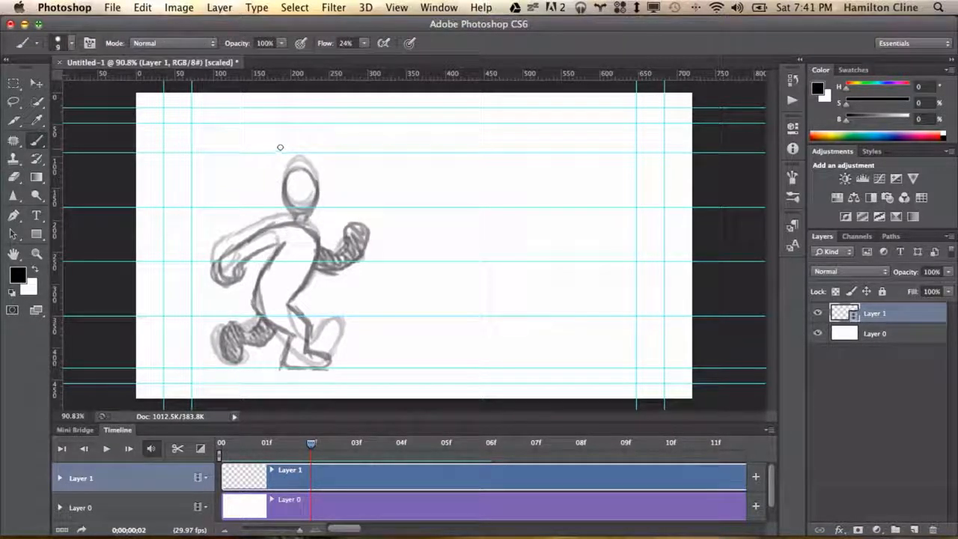
# Go back to frame 1 and erase a stray stroke along the back shoe
pyautogui.press('Left')
pyautogui.press('e')
pyautogui.moveTo(225, 337)
pyautogui.mouseDown()
pyautogui.moveTo(266, 341)
pyautogui.moveTo(225, 310)
pyautogui.moveTo(206, 337)
pyautogui.moveTo(262, 333)
pyautogui.mouseUp()
pyautogui.press('b')
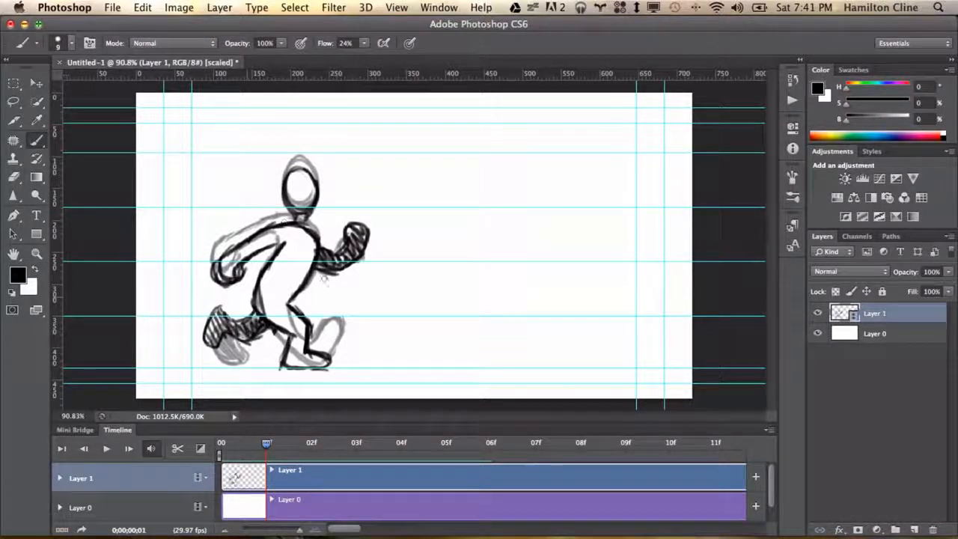
# On frame 2, sketch the head, torso, legs and bent back arm of the next running pose
pyautogui.press('Right')
pyautogui.moveTo(300, 159)
pyautogui.mouseDown()
pyautogui.moveTo(303, 208)
pyautogui.moveTo(295, 160)
pyautogui.mouseUp()
pyautogui.moveTo(293, 218)
pyautogui.mouseDown()
pyautogui.moveTo(229, 259)
pyautogui.moveTo(256, 276)
pyautogui.moveTo(284, 241)
pyautogui.moveTo(285, 211)
pyautogui.moveTo(309, 270)
pyautogui.moveTo(288, 300)
pyautogui.moveTo(281, 361)
pyautogui.moveTo(251, 368)
pyautogui.moveTo(284, 365)
pyautogui.moveTo(255, 363)
pyautogui.moveTo(264, 283)
pyautogui.mouseUp()
pyautogui.press('e')
pyautogui.press('b')
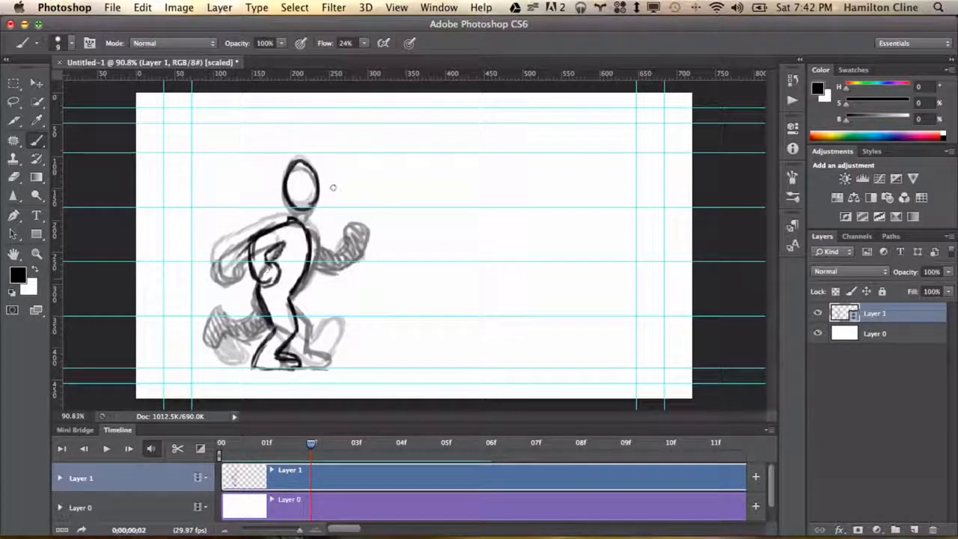
pyautogui.moveTo(295, 208)
pyautogui.mouseDown()
pyautogui.moveTo(296, 225)
pyautogui.moveTo(309, 221)
pyautogui.mouseUp()
# Scrub from frame 0 to frame 2 and sketch the forward arm on frame 2
pyautogui.click(224, 445)
pyautogui.moveTo(246, 446); pyautogui.dragTo(311, 444)
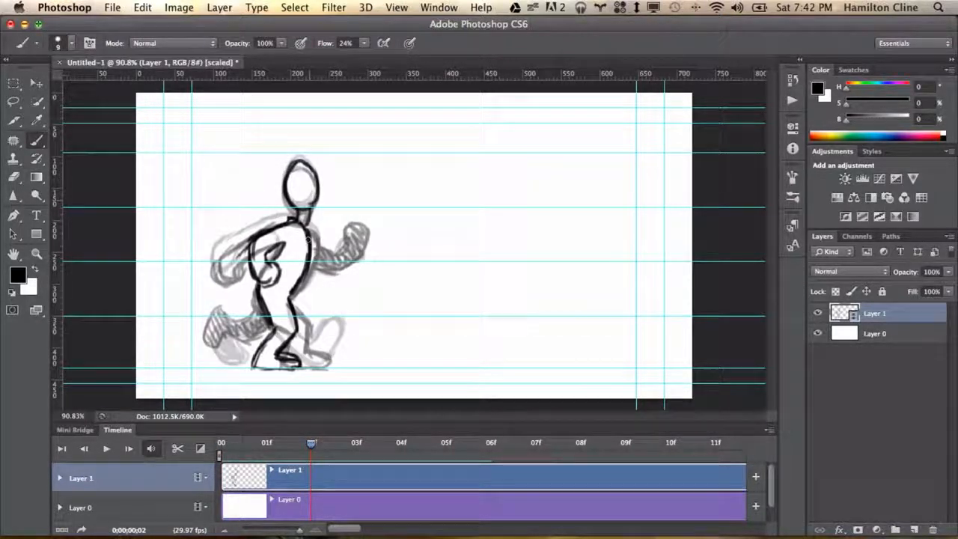
pyautogui.moveTo(312, 245)
pyautogui.mouseDown()
pyautogui.moveTo(332, 233)
pyautogui.moveTo(325, 227)
pyautogui.moveTo(327, 248)
pyautogui.moveTo(267, 445)
pyautogui.moveTo(352, 255)
pyautogui.mouseUp()
pyautogui.press('e')
pyautogui.press('b')
# Compare frame 2 against frame 1, then draw the forward fist and shade the back leg on frame 2
pyautogui.click(266, 445)
pyautogui.press('e')
pyautogui.press('b')
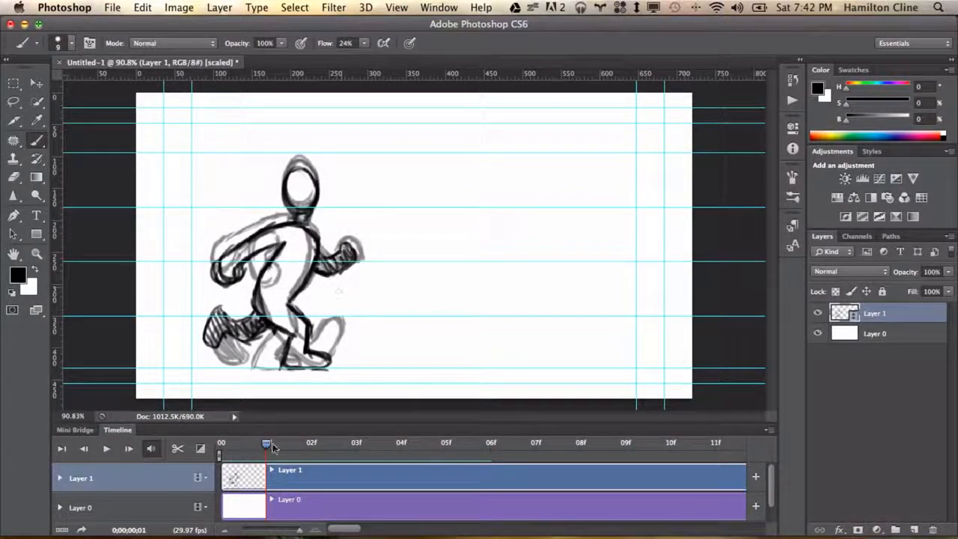
pyautogui.click(311, 444)
pyautogui.press('e')
pyautogui.press('b')
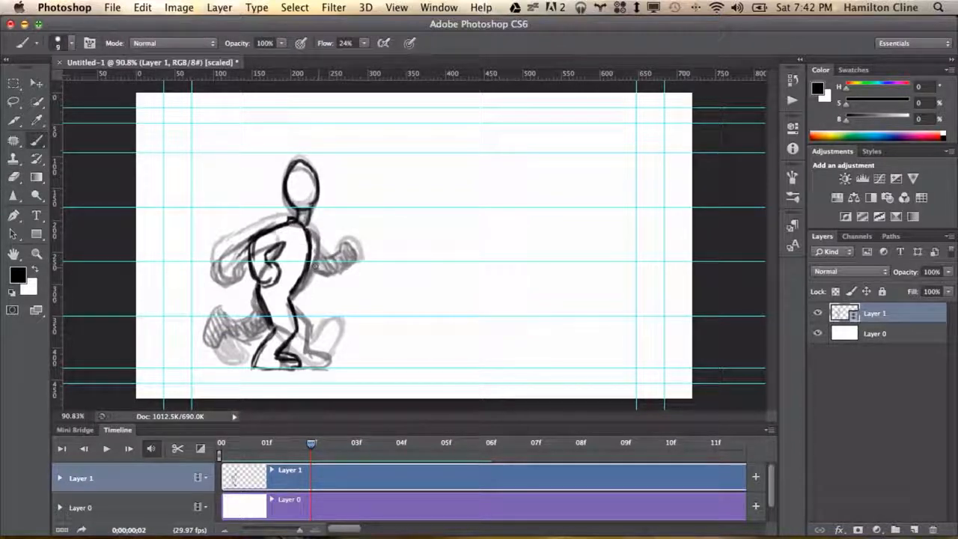
pyautogui.moveTo(311, 261)
pyautogui.mouseDown()
pyautogui.moveTo(337, 259)
pyautogui.moveTo(309, 278)
pyautogui.moveTo(332, 269)
pyautogui.mouseUp()
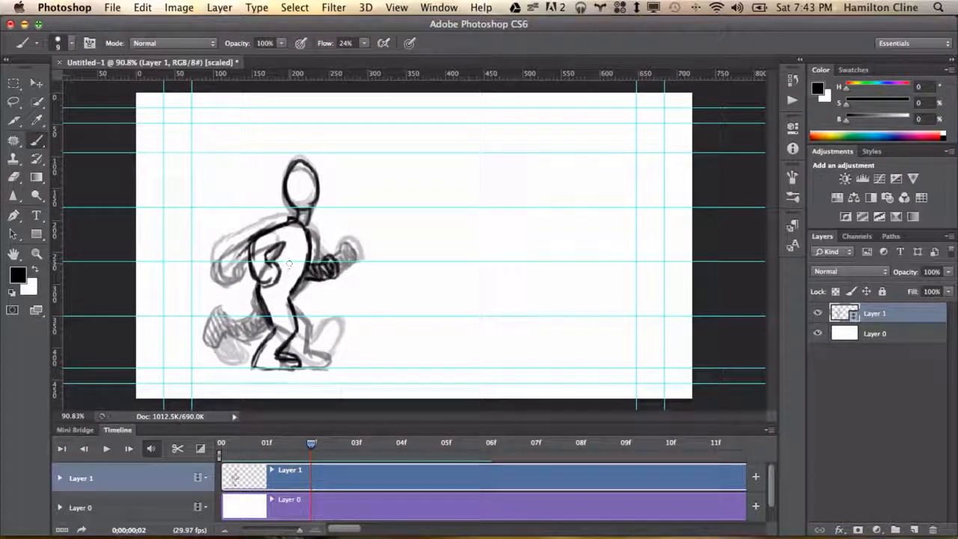
pyautogui.moveTo(254, 306)
pyautogui.mouseDown()
pyautogui.moveTo(229, 346)
pyautogui.moveTo(234, 313)
pyautogui.moveTo(243, 334)
pyautogui.moveTo(256, 331)
pyautogui.moveTo(230, 334)
pyautogui.moveTo(253, 336)
pyautogui.mouseUp()
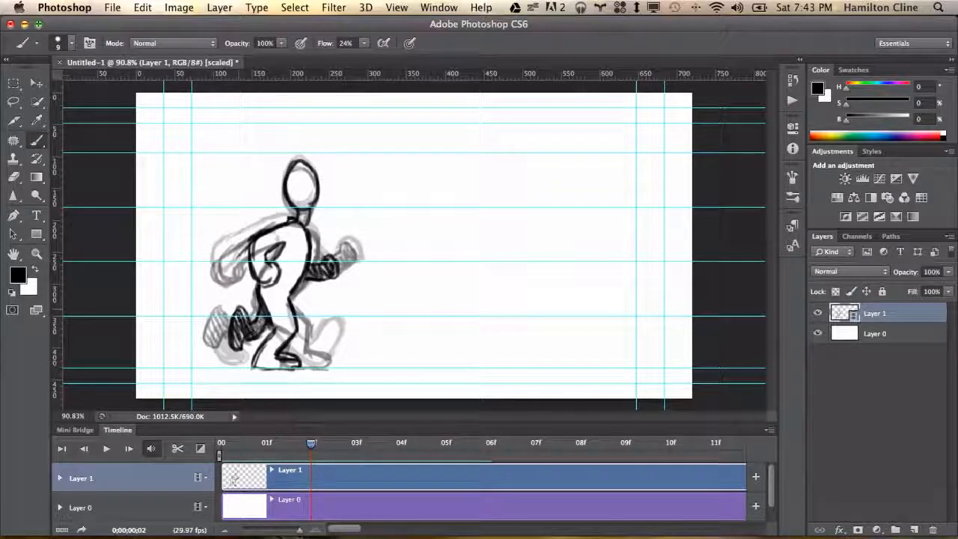
# Move to frame 3 and sketch the head, torso, back arm and front leg of the next pose
pyautogui.moveTo(311, 443)
pyautogui.mouseDown()
pyautogui.moveTo(250, 441)
pyautogui.moveTo(333, 443)
pyautogui.moveTo(356, 428)
pyautogui.mouseUp()
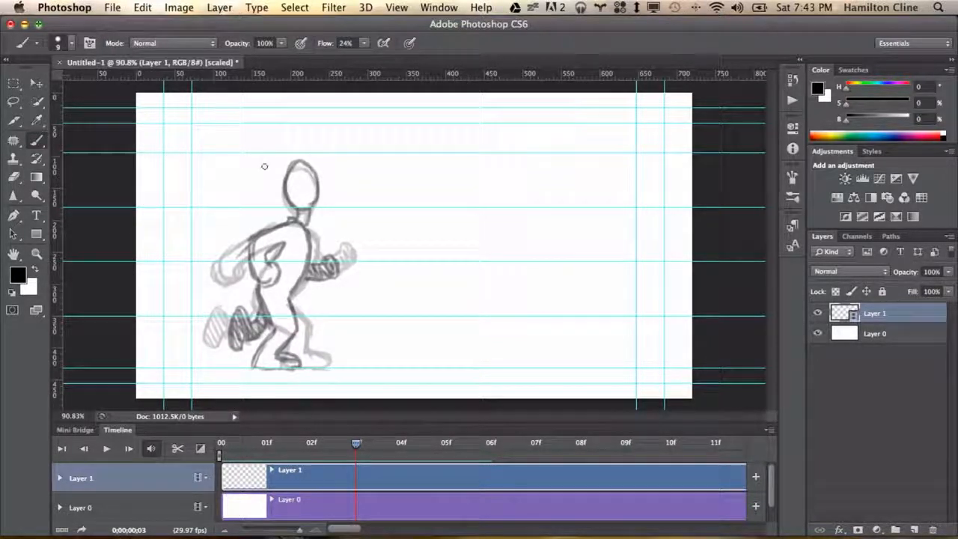
pyautogui.moveTo(299, 155)
pyautogui.mouseDown()
pyautogui.moveTo(287, 160)
pyautogui.moveTo(284, 187)
pyautogui.moveTo(299, 201)
pyautogui.moveTo(314, 166)
pyautogui.moveTo(296, 154)
pyautogui.mouseUp()
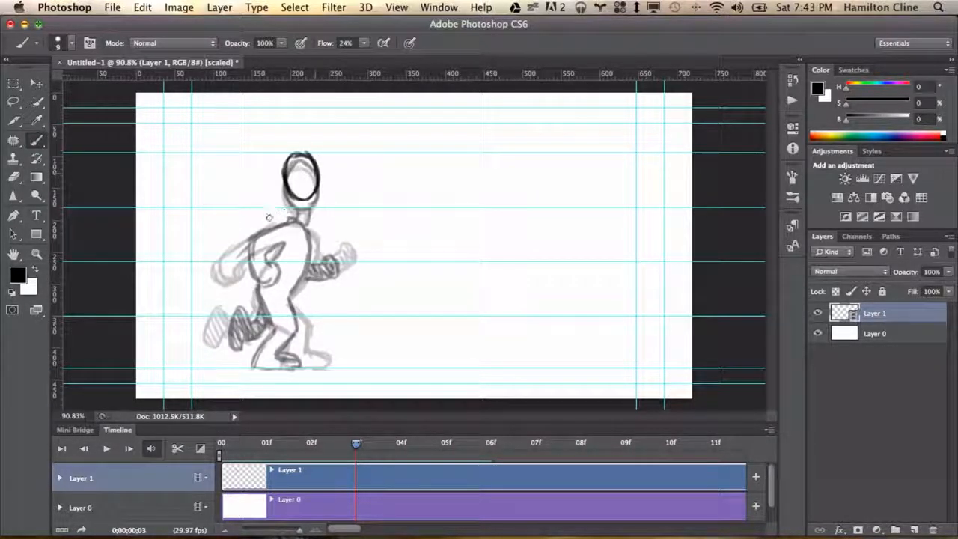
pyautogui.moveTo(305, 193)
pyautogui.mouseDown()
pyautogui.moveTo(301, 218)
pyautogui.moveTo(272, 220)
pyautogui.moveTo(256, 251)
pyautogui.moveTo(279, 288)
pyautogui.moveTo(291, 268)
pyautogui.moveTo(277, 263)
pyautogui.moveTo(279, 245)
pyautogui.moveTo(294, 222)
pyautogui.moveTo(276, 253)
pyautogui.mouseUp()
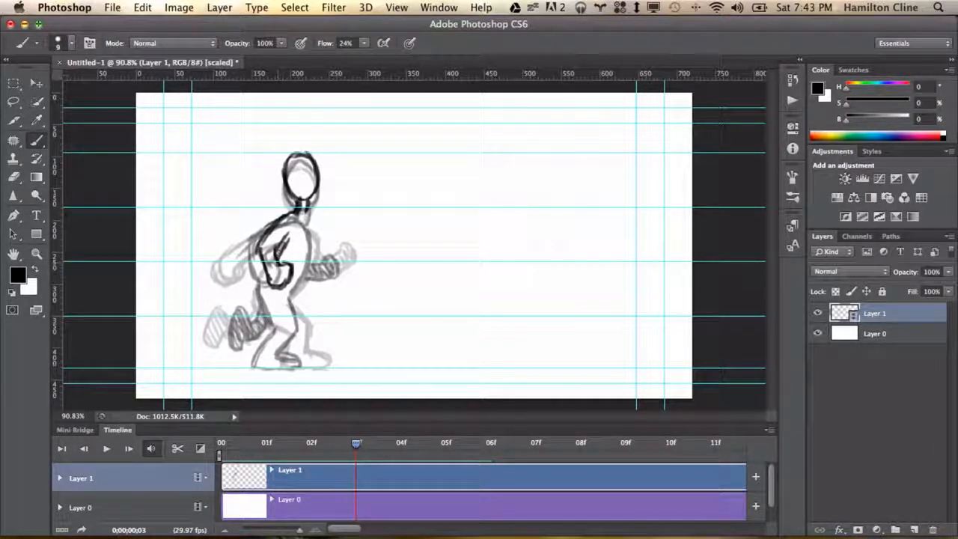
pyautogui.moveTo(293, 213)
pyautogui.mouseDown()
pyautogui.moveTo(272, 226)
pyautogui.moveTo(277, 253)
pyautogui.moveTo(258, 221)
pyautogui.moveTo(268, 202)
pyautogui.mouseUp()
pyautogui.press('e')
pyautogui.press('b')
pyautogui.press('e')
pyautogui.press('b')
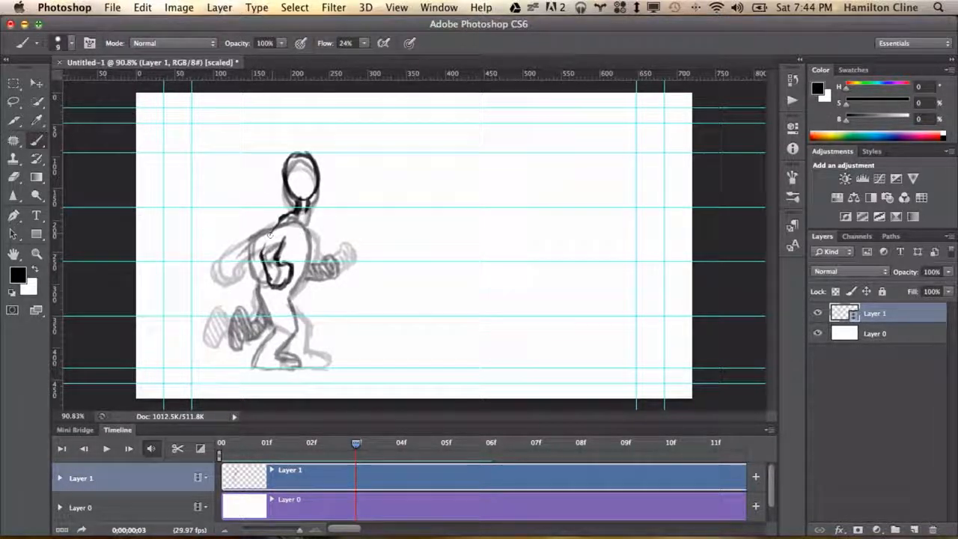
pyautogui.moveTo(292, 215); pyautogui.dragTo(265, 257)
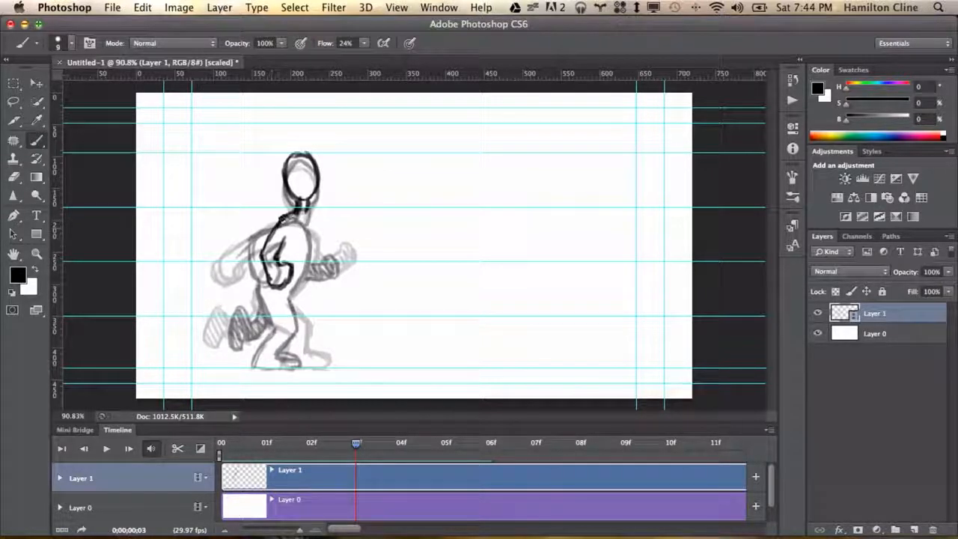
pyautogui.moveTo(297, 212)
pyautogui.mouseDown()
pyautogui.moveTo(308, 271)
pyautogui.moveTo(291, 293)
pyautogui.mouseUp()
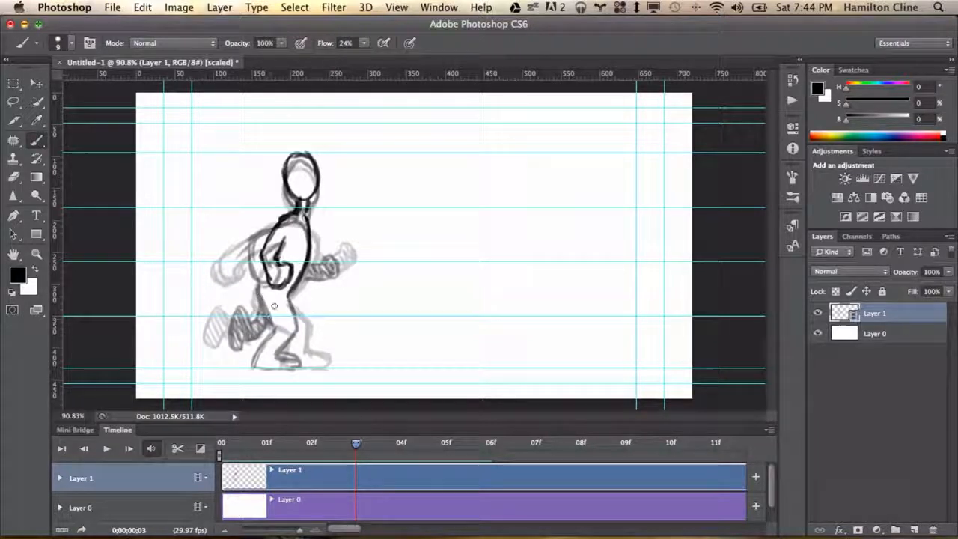
pyautogui.moveTo(291, 292)
pyautogui.mouseDown()
pyautogui.moveTo(283, 339)
pyautogui.moveTo(284, 331)
pyautogui.moveTo(267, 349)
pyautogui.moveTo(287, 366)
pyautogui.mouseUp()
pyautogui.press('e')
pyautogui.press('b')
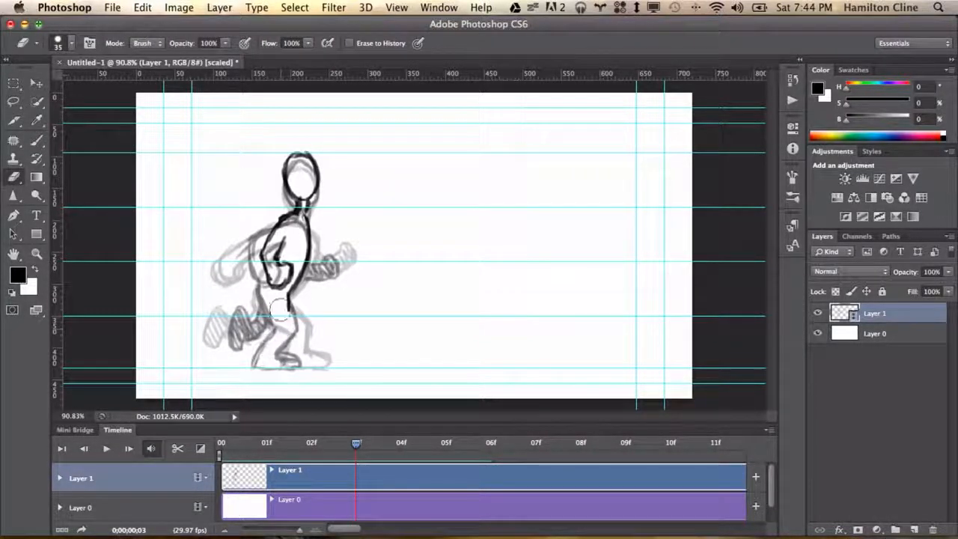
# Erase a stray line on frame 3 and add the back foot, back leg and forward arm
pyautogui.moveTo(284, 295); pyautogui.dragTo(283, 312)
pyautogui.moveTo(274, 357)
pyautogui.mouseDown()
pyautogui.moveTo(268, 368)
pyautogui.moveTo(252, 350)
pyautogui.moveTo(258, 287)
pyautogui.moveTo(254, 334)
pyautogui.mouseUp()
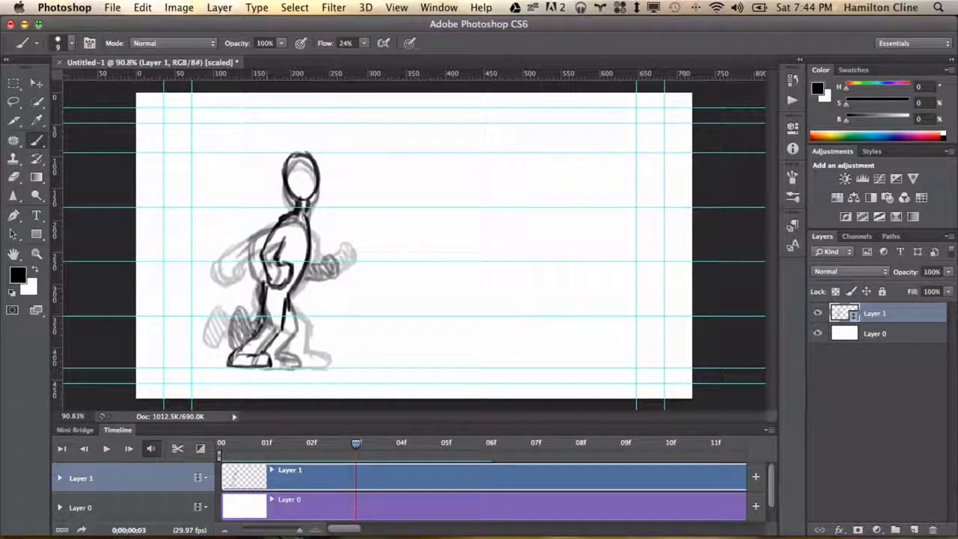
pyautogui.press('e')
pyautogui.press('b')
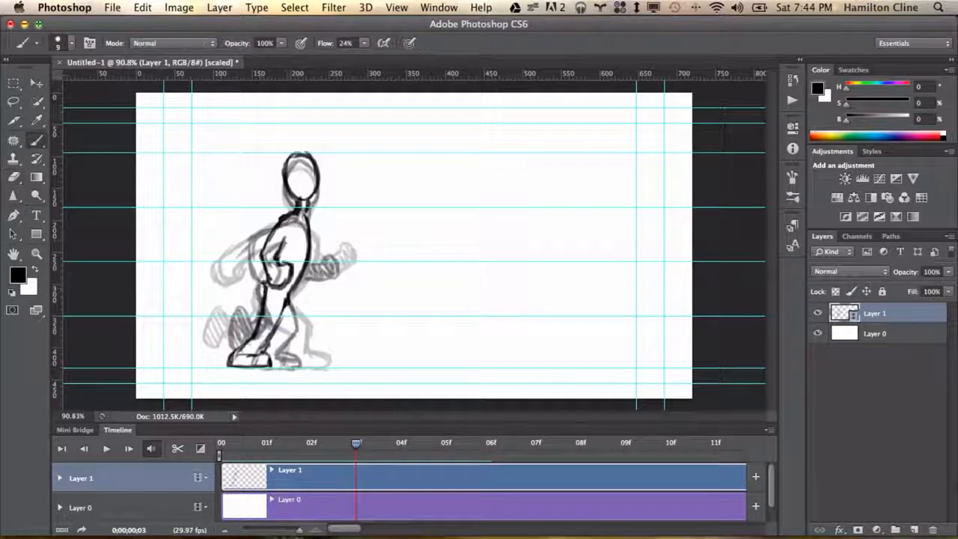
pyautogui.moveTo(297, 296)
pyautogui.mouseDown()
pyautogui.moveTo(288, 334)
pyautogui.moveTo(256, 329)
pyautogui.moveTo(255, 340)
pyautogui.moveTo(283, 329)
pyautogui.mouseUp()
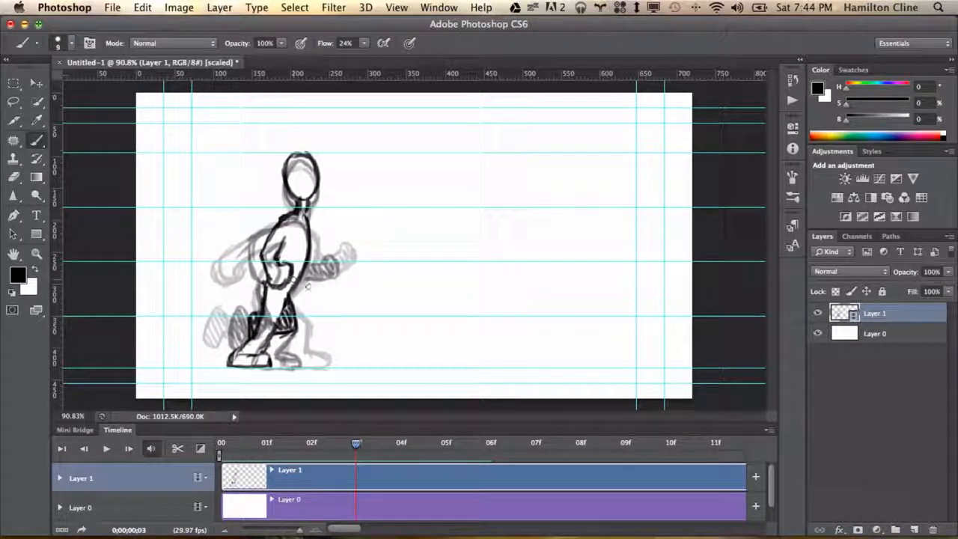
pyautogui.moveTo(307, 286)
pyautogui.mouseDown()
pyautogui.moveTo(302, 262)
pyautogui.moveTo(321, 238)
pyautogui.mouseUp()
# Move to frame 4 and sketch the head, torso, legs and forward fist of the next pose
pyautogui.moveTo(356, 442)
pyautogui.mouseDown()
pyautogui.moveTo(341, 433)
pyautogui.moveTo(401, 440)
pyautogui.mouseUp()
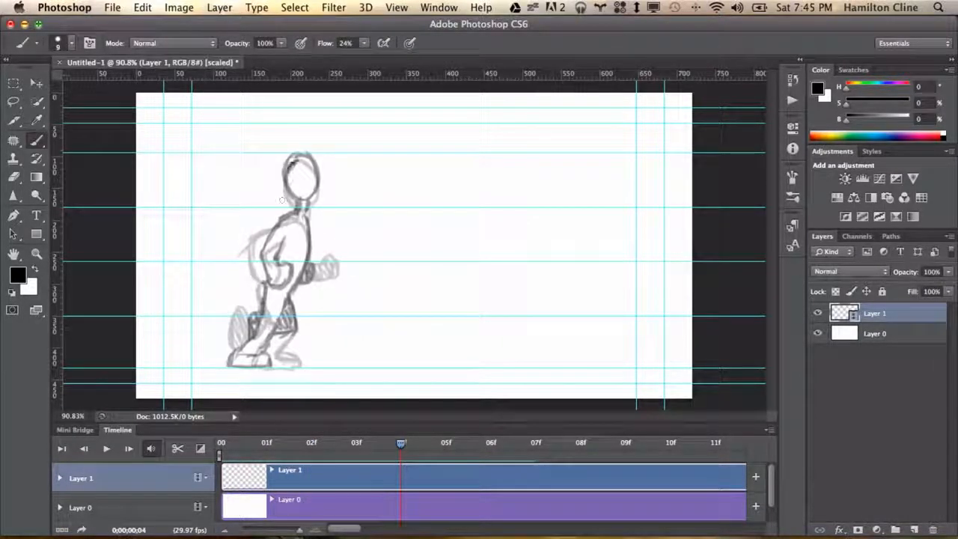
pyautogui.moveTo(283, 200)
pyautogui.mouseDown()
pyautogui.moveTo(307, 203)
pyautogui.moveTo(316, 165)
pyautogui.moveTo(293, 154)
pyautogui.moveTo(314, 169)
pyautogui.mouseUp()
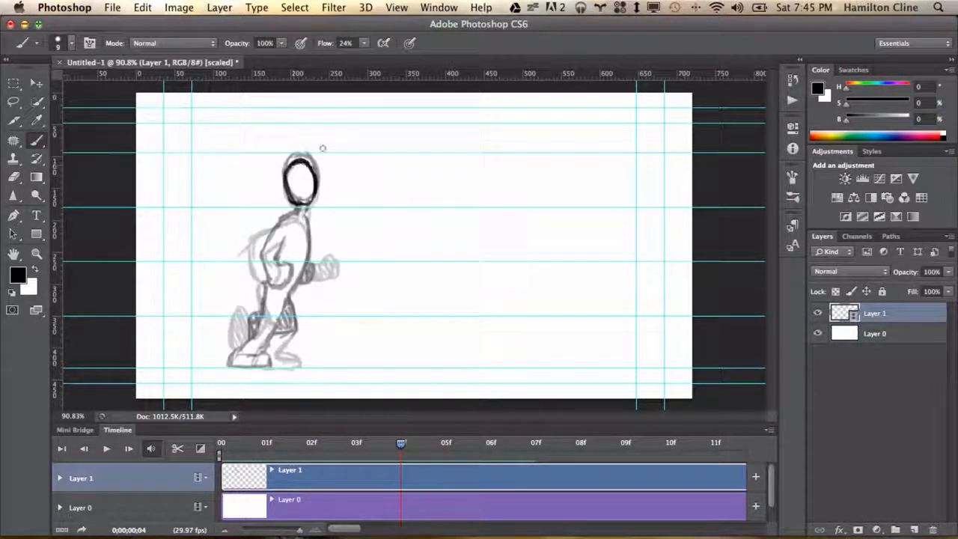
pyautogui.moveTo(293, 216)
pyautogui.mouseDown()
pyautogui.moveTo(292, 268)
pyautogui.moveTo(321, 277)
pyautogui.moveTo(323, 254)
pyautogui.moveTo(292, 217)
pyautogui.moveTo(304, 217)
pyautogui.moveTo(268, 259)
pyautogui.moveTo(259, 336)
pyautogui.moveTo(233, 362)
pyautogui.moveTo(269, 359)
pyautogui.moveTo(259, 343)
pyautogui.mouseUp()
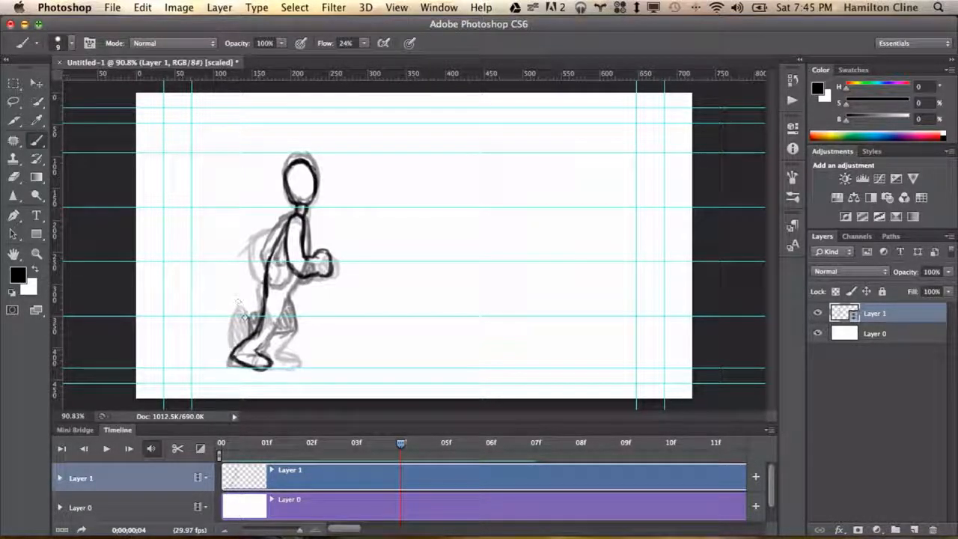
pyautogui.moveTo(263, 294); pyautogui.dragTo(272, 255)
pyautogui.moveTo(257, 351)
pyautogui.mouseDown()
pyautogui.moveTo(307, 278)
pyautogui.moveTo(309, 227)
pyautogui.mouseUp()
pyautogui.moveTo(280, 269)
pyautogui.mouseDown()
pyautogui.moveTo(258, 247)
pyautogui.moveTo(281, 228)
pyautogui.moveTo(284, 240)
pyautogui.mouseUp()
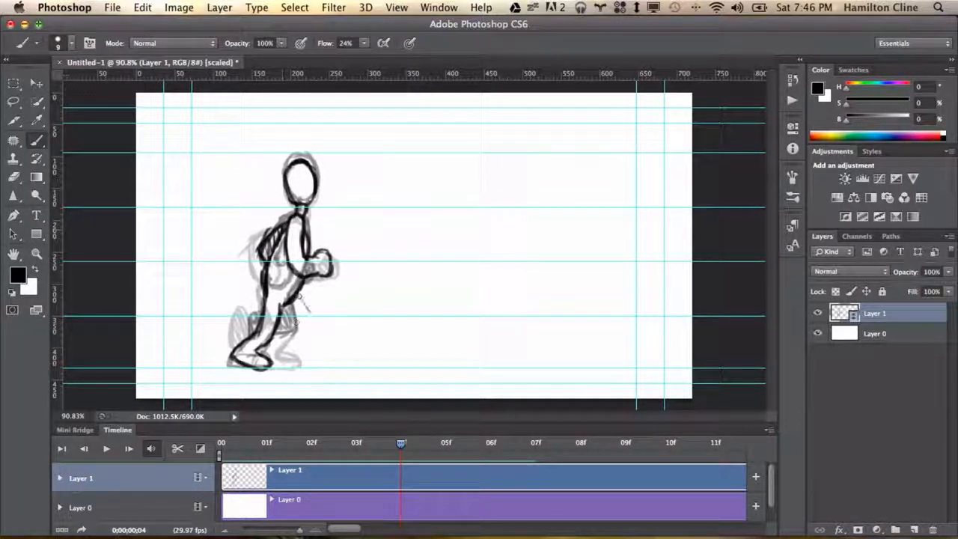
pyautogui.moveTo(300, 301)
pyautogui.mouseDown()
pyautogui.moveTo(309, 349)
pyautogui.moveTo(282, 350)
pyautogui.moveTo(279, 317)
pyautogui.moveTo(303, 346)
pyautogui.moveTo(298, 306)
pyautogui.mouseUp()
# Step back and forth through the frames to review the motion, ending on frame 5
pyautogui.press('Left')
pyautogui.press('Left')
pyautogui.press('Right')
pyautogui.press('Right')
pyautogui.press('Right')
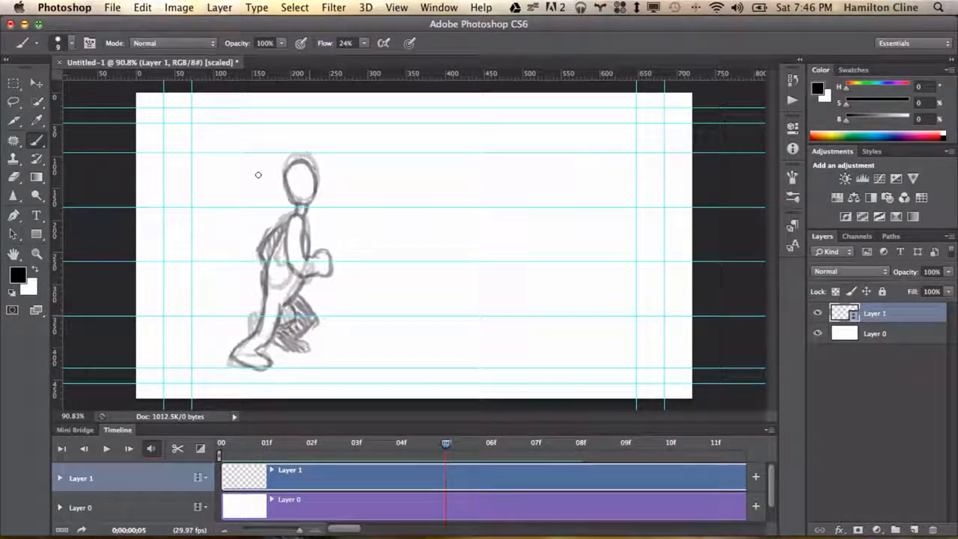
# Delete the white background layer and sketch the head, torso and forward arm of the frame 5 pose
pyautogui.moveTo(925, 315); pyautogui.dragTo(936, 529)
pyautogui.moveTo(445, 444)
pyautogui.mouseDown()
pyautogui.moveTo(357, 434)
pyautogui.moveTo(445, 437)
pyautogui.mouseUp()
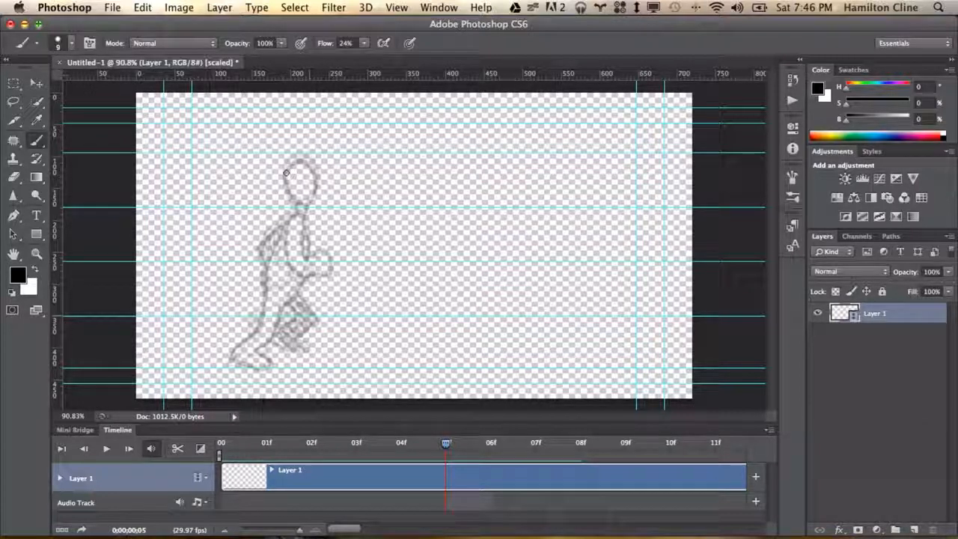
pyautogui.moveTo(299, 162)
pyautogui.mouseDown()
pyautogui.moveTo(289, 187)
pyautogui.moveTo(316, 183)
pyautogui.moveTo(301, 164)
pyautogui.moveTo(279, 299)
pyautogui.mouseUp()
pyautogui.moveTo(302, 216); pyautogui.dragTo(287, 298)
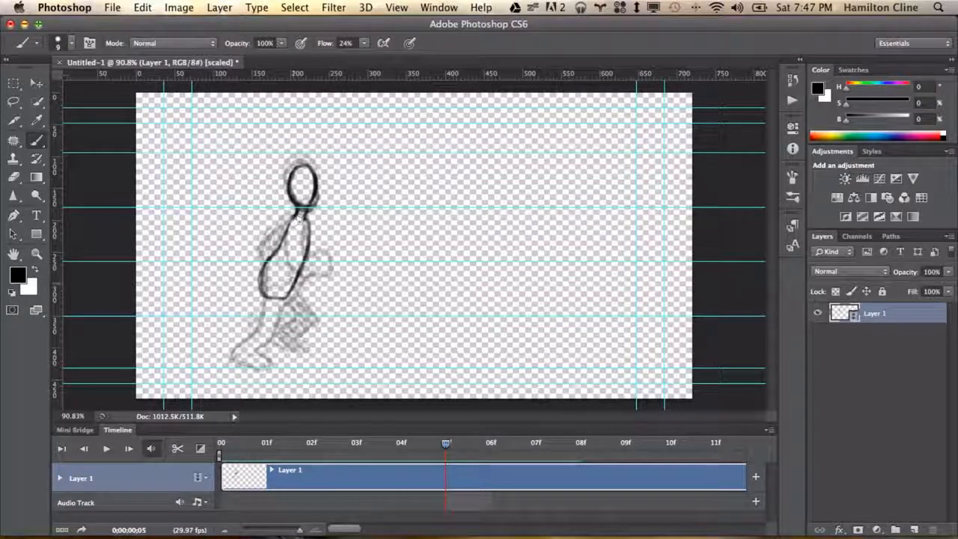
pyautogui.moveTo(299, 220)
pyautogui.mouseDown()
pyautogui.moveTo(330, 263)
pyautogui.moveTo(357, 237)
pyautogui.moveTo(346, 222)
pyautogui.moveTo(329, 247)
pyautogui.mouseUp()
pyautogui.moveTo(305, 229)
pyautogui.mouseDown()
pyautogui.moveTo(329, 247)
pyautogui.moveTo(337, 237)
pyautogui.moveTo(361, 245)
pyautogui.moveTo(341, 252)
pyautogui.mouseUp()
pyautogui.press('e')
pyautogui.press('b')
pyautogui.press('e')
pyautogui.press('b')
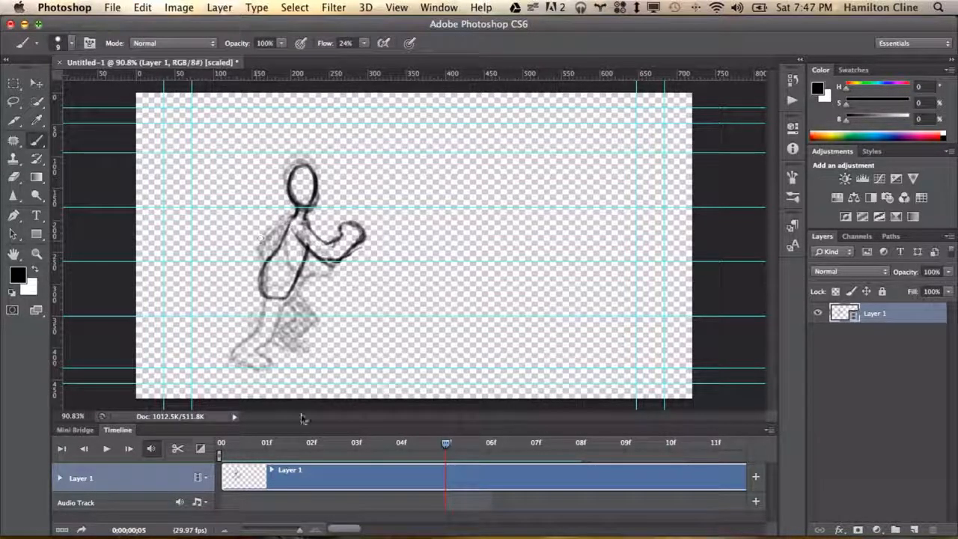
# Add the back arm and reshape the torso on frame 5, erasing a stray stroke
pyautogui.moveTo(256, 225)
pyautogui.mouseDown()
pyautogui.moveTo(254, 253)
pyautogui.moveTo(286, 224)
pyautogui.mouseUp()
pyautogui.moveTo(241, 315)
pyautogui.mouseDown()
pyautogui.moveTo(255, 307)
pyautogui.moveTo(243, 367)
pyautogui.mouseUp()
pyautogui.moveTo(301, 282)
pyautogui.mouseDown()
pyautogui.moveTo(260, 300)
pyautogui.moveTo(306, 262)
pyautogui.mouseUp()
pyautogui.moveTo(280, 256)
pyautogui.mouseDown()
pyautogui.moveTo(253, 283)
pyautogui.moveTo(264, 301)
pyautogui.mouseUp()
pyautogui.press('e')
pyautogui.moveTo(266, 265); pyautogui.dragTo(262, 293)
pyautogui.press('b')
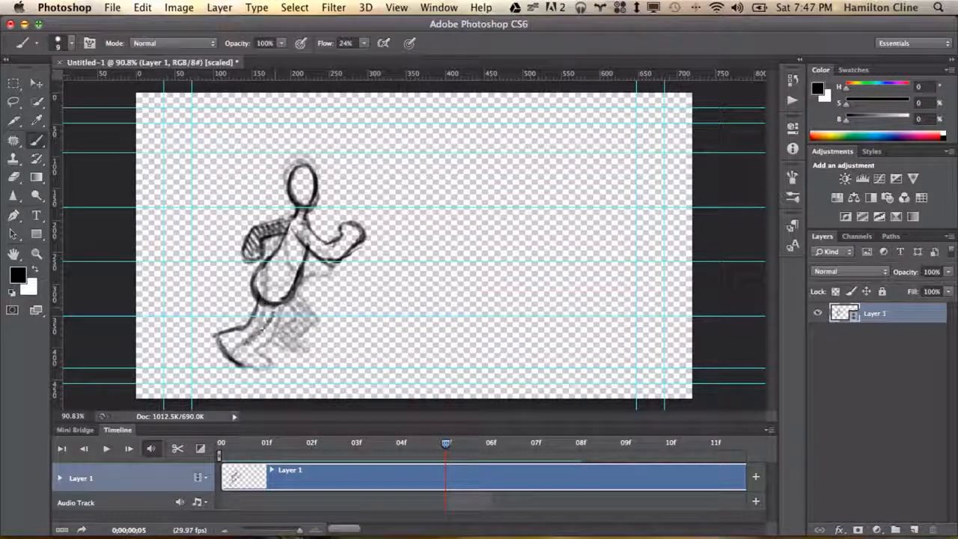
# Sketch both legs and feet of the frame 5 pose, erasing an unwanted line
pyautogui.moveTo(262, 330); pyautogui.dragTo(257, 365)
pyautogui.press('e')
pyautogui.moveTo(266, 262); pyautogui.dragTo(253, 294)
pyautogui.press('b')
pyautogui.moveTo(283, 241)
pyautogui.mouseDown()
pyautogui.moveTo(258, 294)
pyautogui.moveTo(221, 329)
pyautogui.moveTo(223, 356)
pyautogui.mouseUp()
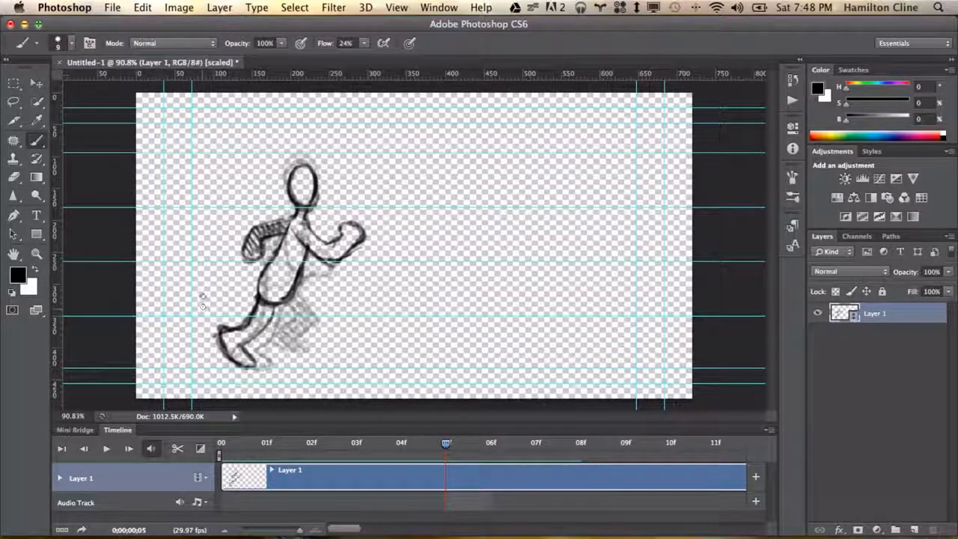
pyautogui.moveTo(226, 320)
pyautogui.mouseDown()
pyautogui.moveTo(218, 349)
pyautogui.moveTo(255, 365)
pyautogui.mouseUp()
pyautogui.moveTo(274, 308)
pyautogui.mouseDown()
pyautogui.moveTo(247, 340)
pyautogui.moveTo(319, 357)
pyautogui.moveTo(346, 334)
pyautogui.moveTo(322, 340)
pyautogui.mouseUp()
pyautogui.moveTo(291, 301); pyautogui.dragTo(322, 341)
pyautogui.moveTo(281, 303)
pyautogui.mouseDown()
pyautogui.moveTo(295, 331)
pyautogui.moveTo(334, 349)
pyautogui.mouseUp()
# Move to frame 6 and sketch the head, torso, arms and legs of the next pose
pyautogui.moveTo(445, 444)
pyautogui.mouseDown()
pyautogui.moveTo(212, 436)
pyautogui.moveTo(491, 443)
pyautogui.mouseUp()
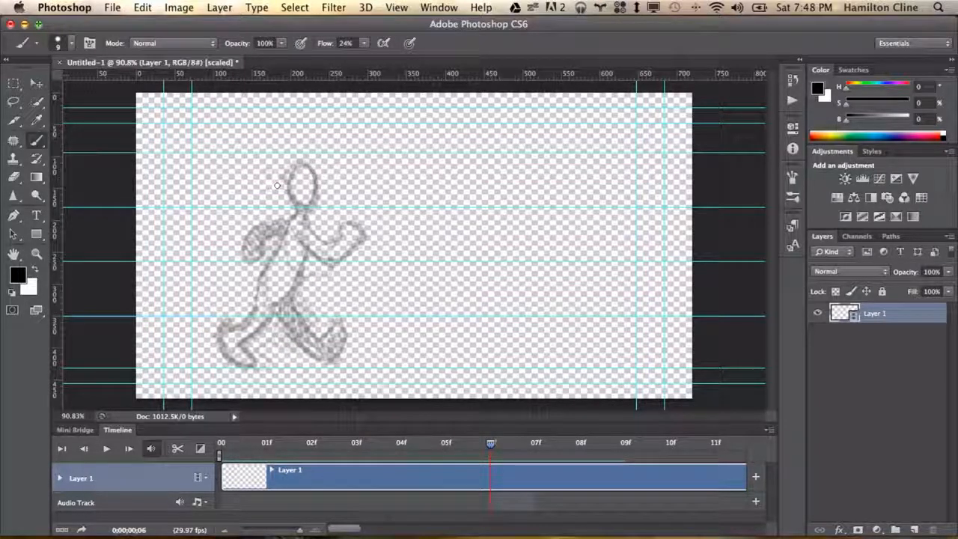
pyautogui.moveTo(308, 181)
pyautogui.mouseDown()
pyautogui.moveTo(317, 196)
pyautogui.moveTo(313, 224)
pyautogui.moveTo(292, 233)
pyautogui.moveTo(359, 262)
pyautogui.moveTo(339, 249)
pyautogui.mouseUp()
pyautogui.moveTo(302, 222)
pyautogui.mouseDown()
pyautogui.moveTo(318, 251)
pyautogui.moveTo(340, 251)
pyautogui.moveTo(266, 302)
pyautogui.moveTo(298, 267)
pyautogui.mouseUp()
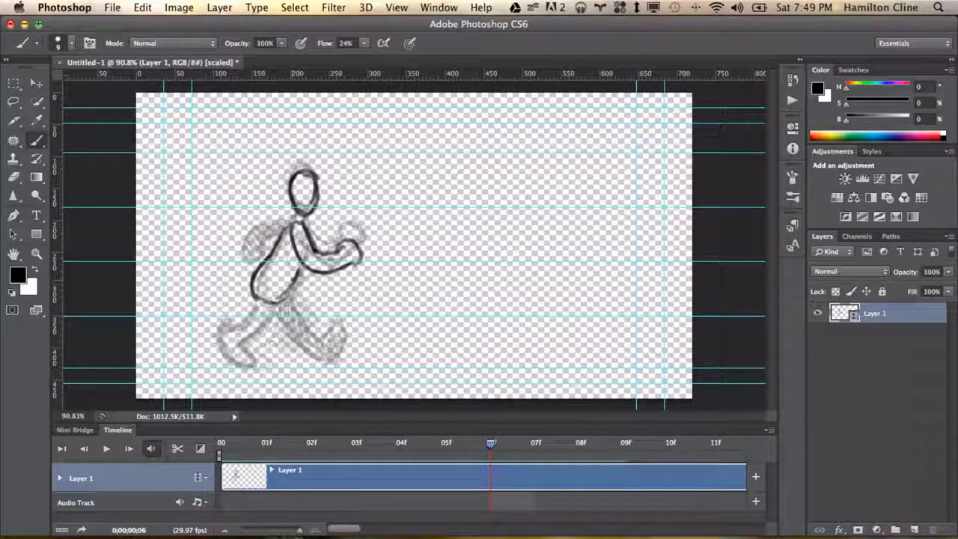
pyautogui.moveTo(275, 309)
pyautogui.mouseDown()
pyautogui.moveTo(294, 359)
pyautogui.moveTo(279, 325)
pyautogui.mouseUp()
pyautogui.moveTo(290, 359)
pyautogui.mouseDown()
pyautogui.moveTo(329, 347)
pyautogui.moveTo(290, 361)
pyautogui.moveTo(329, 315)
pyautogui.moveTo(287, 299)
pyautogui.moveTo(302, 269)
pyautogui.mouseUp()
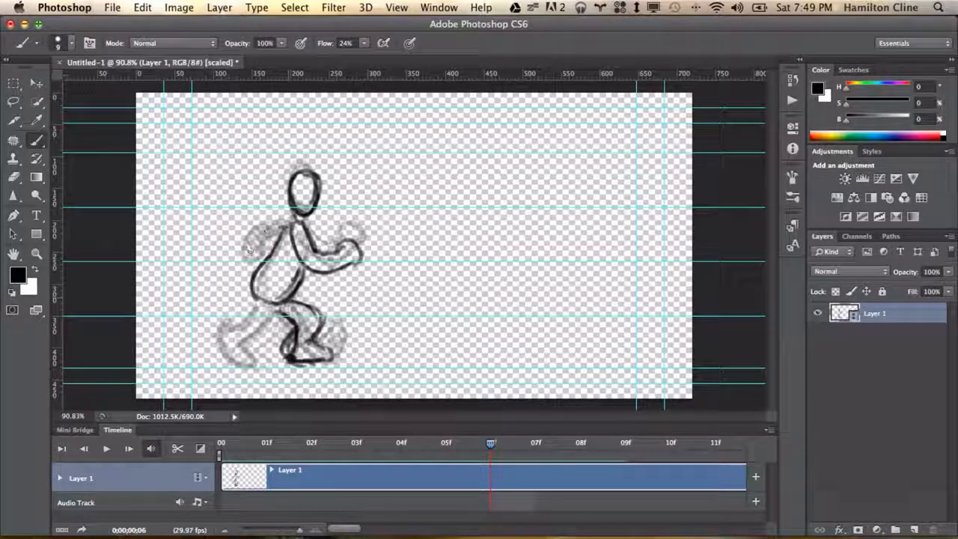
pyautogui.moveTo(287, 226)
pyautogui.mouseDown()
pyautogui.moveTo(245, 244)
pyautogui.moveTo(244, 264)
pyautogui.moveTo(277, 234)
pyautogui.mouseUp()
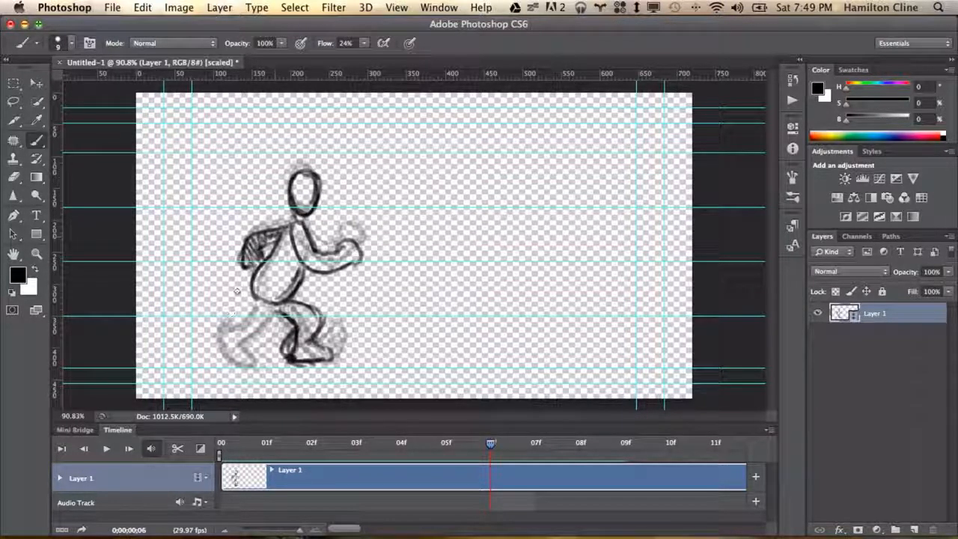
pyautogui.moveTo(241, 306)
pyautogui.mouseDown()
pyautogui.moveTo(216, 336)
pyautogui.moveTo(224, 357)
pyautogui.moveTo(277, 308)
pyautogui.moveTo(330, 359)
pyautogui.moveTo(310, 357)
pyautogui.mouseUp()
pyautogui.press('e')
pyautogui.press('b')
pyautogui.moveTo(291, 344)
pyautogui.mouseDown()
pyautogui.moveTo(307, 313)
pyautogui.moveTo(297, 357)
pyautogui.mouseUp()
# Move to frame 7 and sketch the head, torso, arms and legs of the next pose
pyautogui.moveTo(492, 446); pyautogui.dragTo(540, 439)
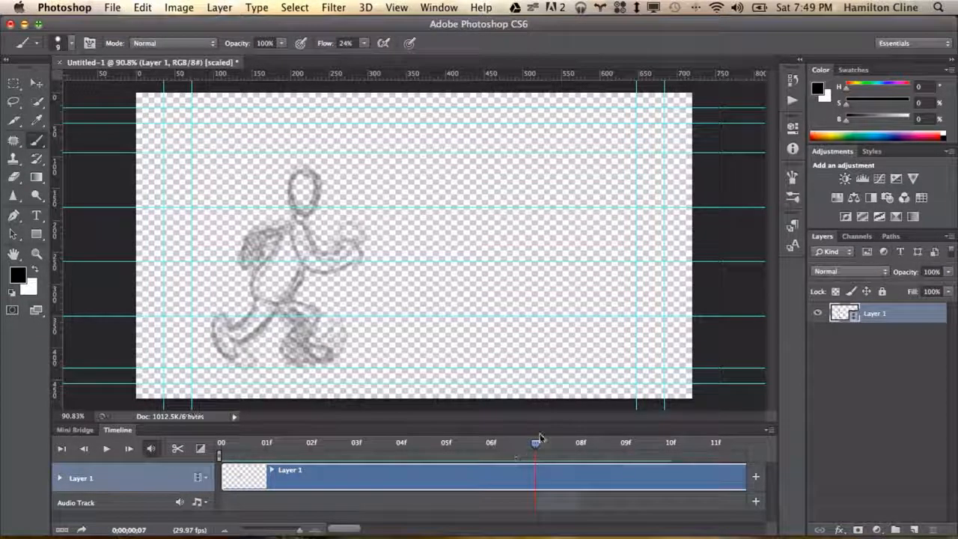
pyautogui.moveTo(298, 166)
pyautogui.mouseDown()
pyautogui.moveTo(294, 204)
pyautogui.moveTo(299, 164)
pyautogui.mouseUp()
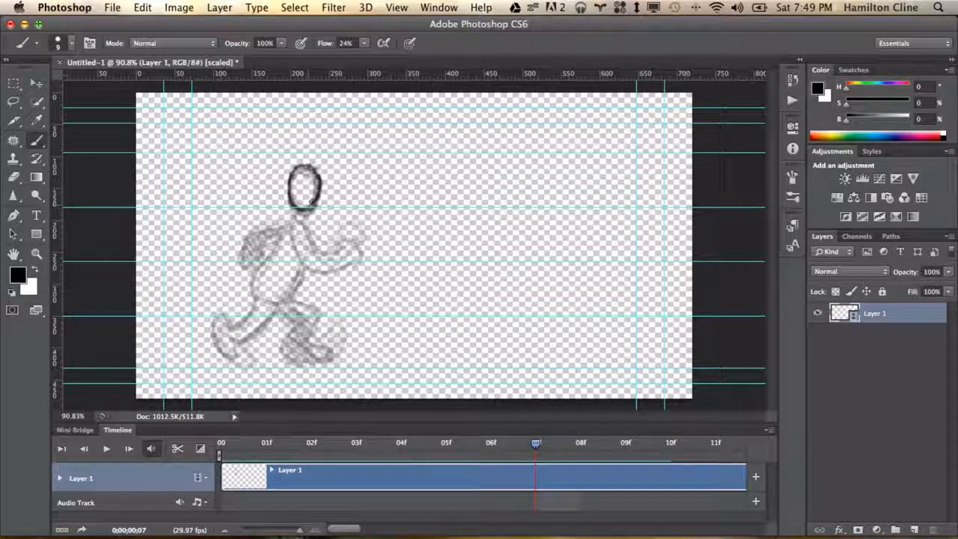
pyautogui.moveTo(291, 270)
pyautogui.mouseDown()
pyautogui.moveTo(287, 229)
pyautogui.moveTo(329, 282)
pyautogui.moveTo(298, 224)
pyautogui.moveTo(306, 260)
pyautogui.mouseUp()
pyautogui.moveTo(294, 221); pyautogui.dragTo(283, 232)
pyautogui.moveTo(244, 317)
pyautogui.mouseDown()
pyautogui.moveTo(234, 308)
pyautogui.moveTo(254, 344)
pyautogui.moveTo(282, 304)
pyautogui.moveTo(254, 336)
pyautogui.mouseUp()
pyautogui.moveTo(230, 316)
pyautogui.mouseDown()
pyautogui.moveTo(237, 354)
pyautogui.moveTo(255, 346)
pyautogui.moveTo(275, 261)
pyautogui.mouseUp()
pyautogui.moveTo(292, 294)
pyautogui.mouseDown()
pyautogui.moveTo(278, 355)
pyautogui.moveTo(302, 364)
pyautogui.moveTo(247, 367)
pyautogui.moveTo(292, 355)
pyautogui.moveTo(286, 360)
pyautogui.moveTo(280, 346)
pyautogui.mouseUp()
# Erase and redraw parts of the back arm, legs and feet on frame 7
pyautogui.press('e')
pyautogui.press('b')
pyautogui.press('e')
pyautogui.press('b')
pyautogui.moveTo(271, 224)
pyautogui.mouseDown()
pyautogui.moveTo(253, 265)
pyautogui.moveTo(272, 237)
pyautogui.mouseUp()
pyautogui.moveTo(257, 361); pyautogui.dragTo(292, 341)
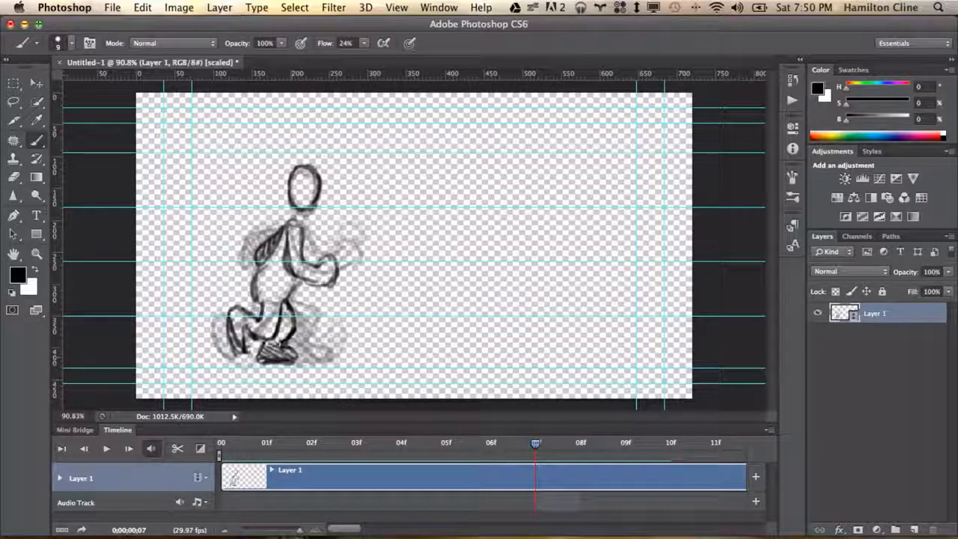
pyautogui.moveTo(293, 301)
pyautogui.mouseDown()
pyautogui.moveTo(282, 333)
pyautogui.moveTo(289, 322)
pyautogui.moveTo(236, 335)
pyautogui.mouseUp()
pyautogui.press('e')
pyautogui.press('b')
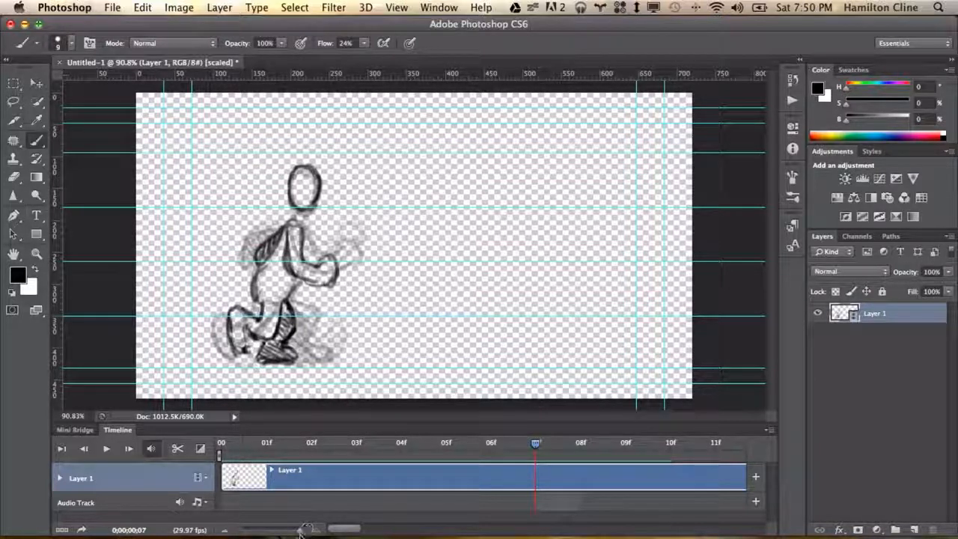
# Trim the layer's clip in the timeline so it ends at frame 08
pyautogui.moveTo(299, 532); pyautogui.dragTo(259, 533)
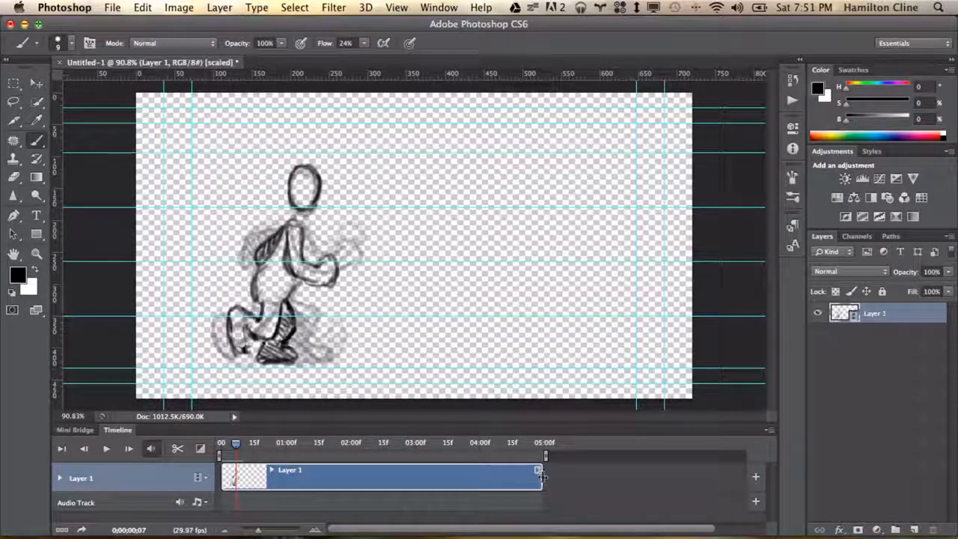
pyautogui.moveTo(537, 473); pyautogui.dragTo(253, 471)
pyautogui.moveTo(260, 531); pyautogui.dragTo(284, 531)
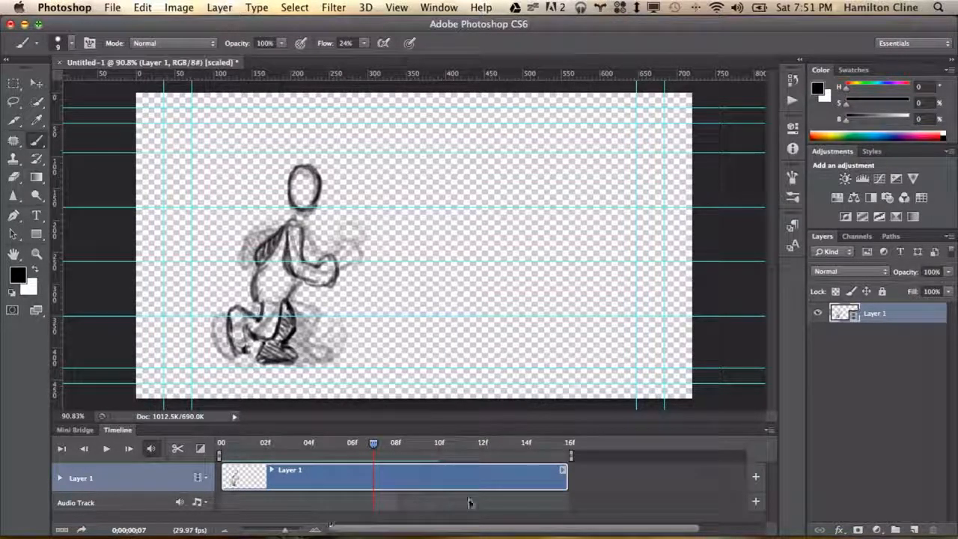
pyautogui.moveTo(566, 479); pyautogui.dragTo(394, 479)
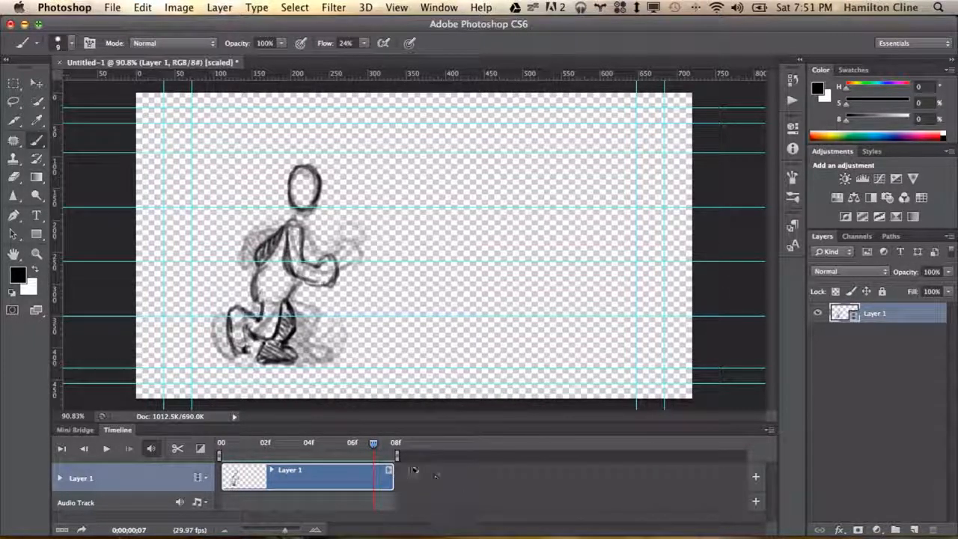
# Play the animation back in the timeline and return to the first frame
pyautogui.press('space')
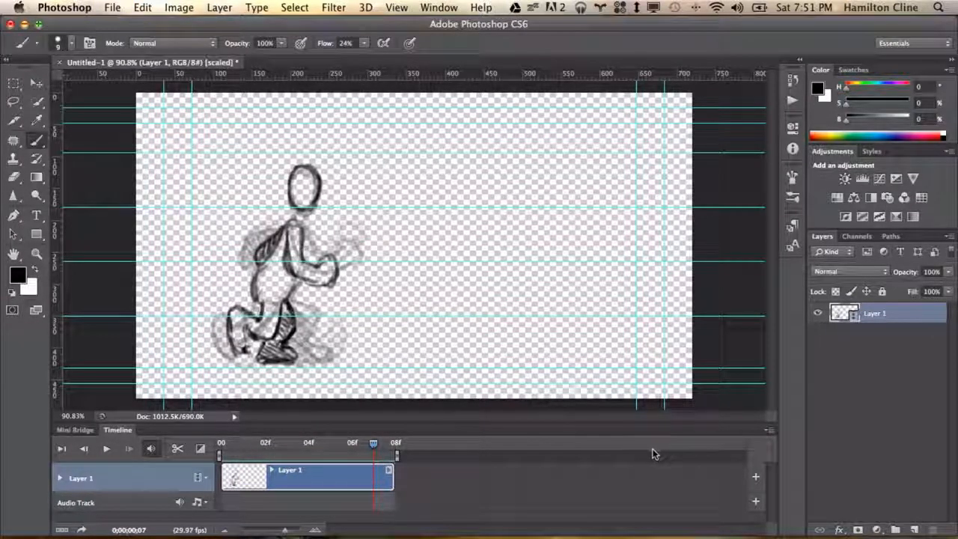
pyautogui.click(769, 432)
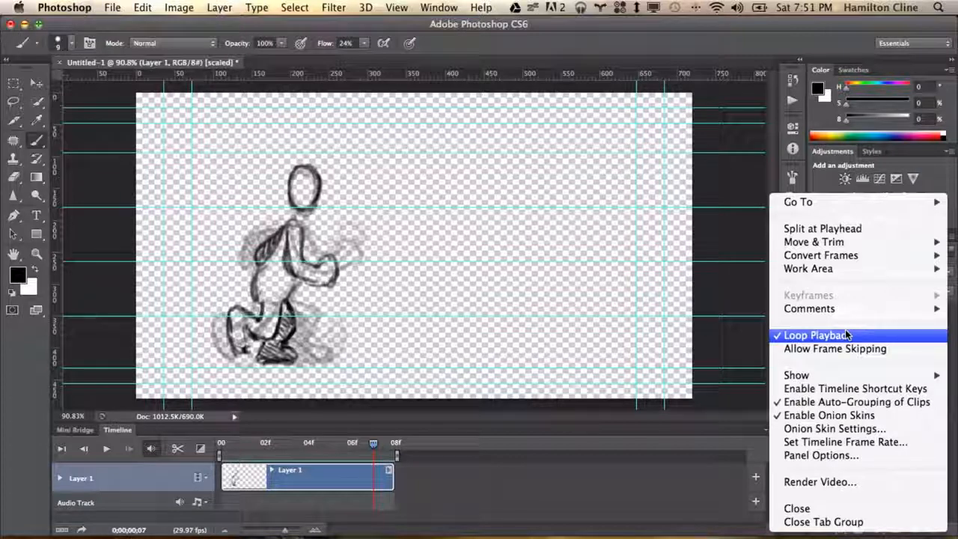
pyautogui.click(108, 450)
pyautogui.click(107, 450)
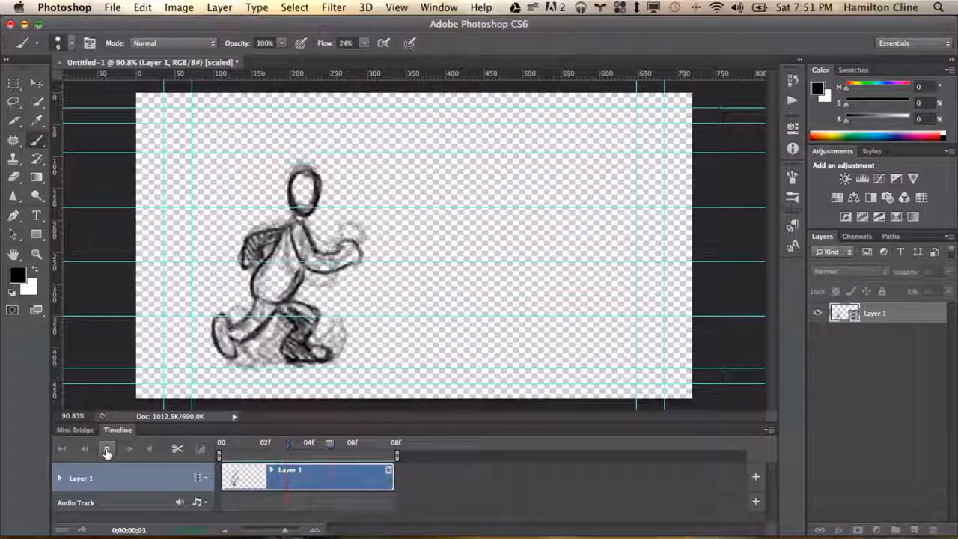
pyautogui.click(107, 450)
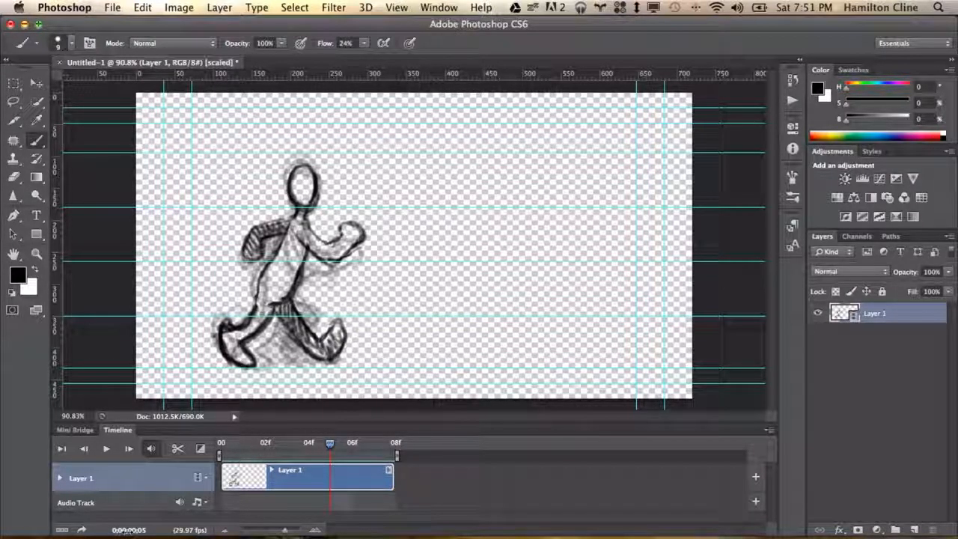
pyautogui.moveTo(128, 530)
pyautogui.mouseDown()
pyautogui.moveTo(141, 530)
pyautogui.moveTo(64, 530)
pyautogui.moveTo(207, 531)
pyautogui.moveTo(45, 530)
pyautogui.mouseUp()
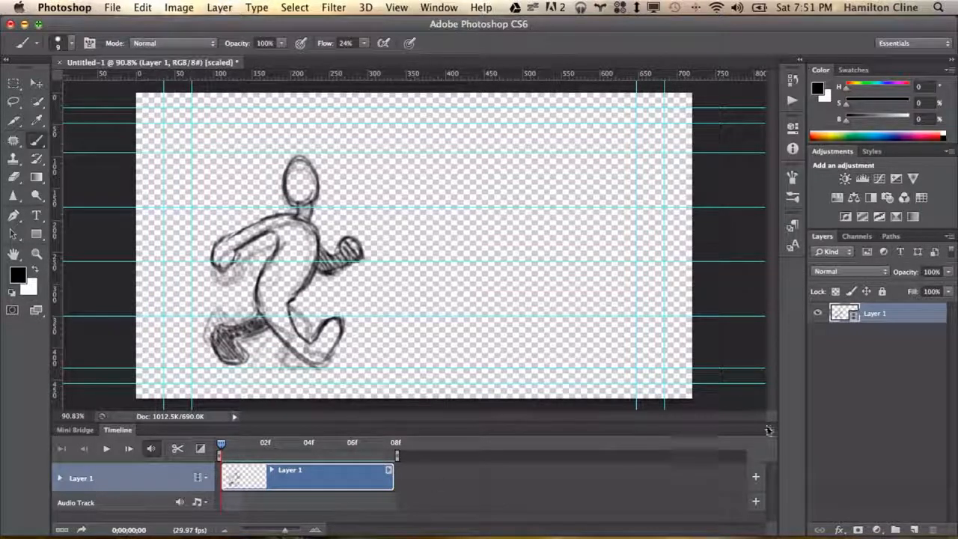
# Turn off onion skins for the timeline
pyautogui.click(769, 430)
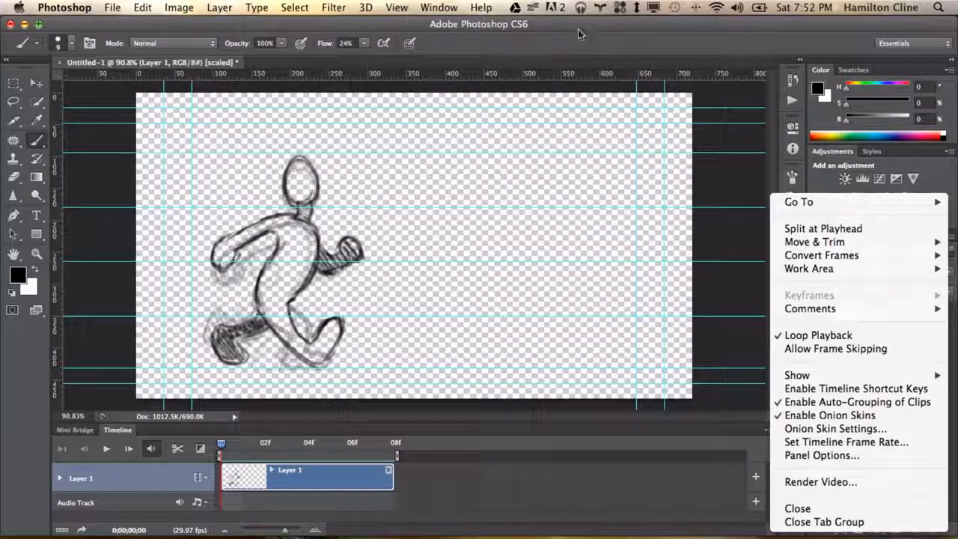
pyautogui.click(545, 30)
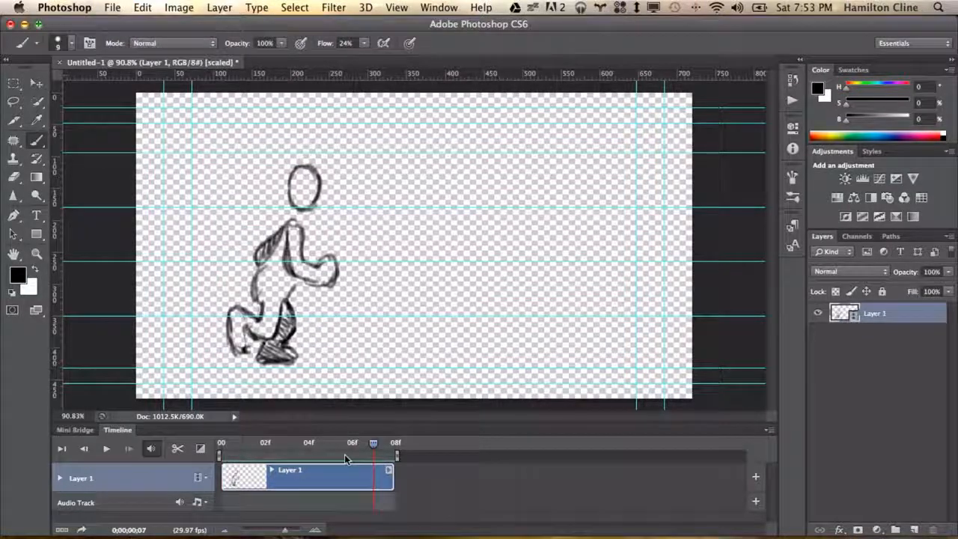
# Inspect the clip's video and audio properties, then return the playhead to the first frame
pyautogui.rightClick(280, 472)
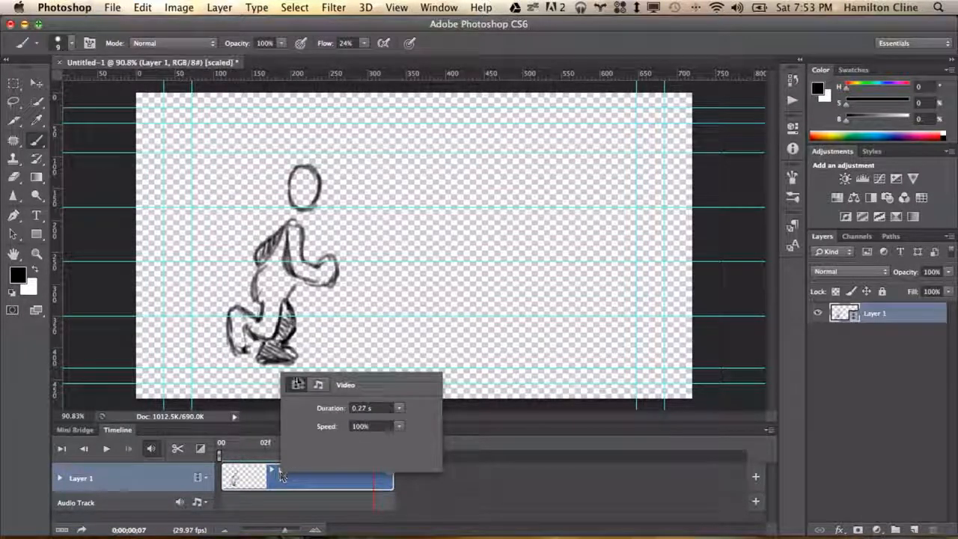
pyautogui.click(319, 385)
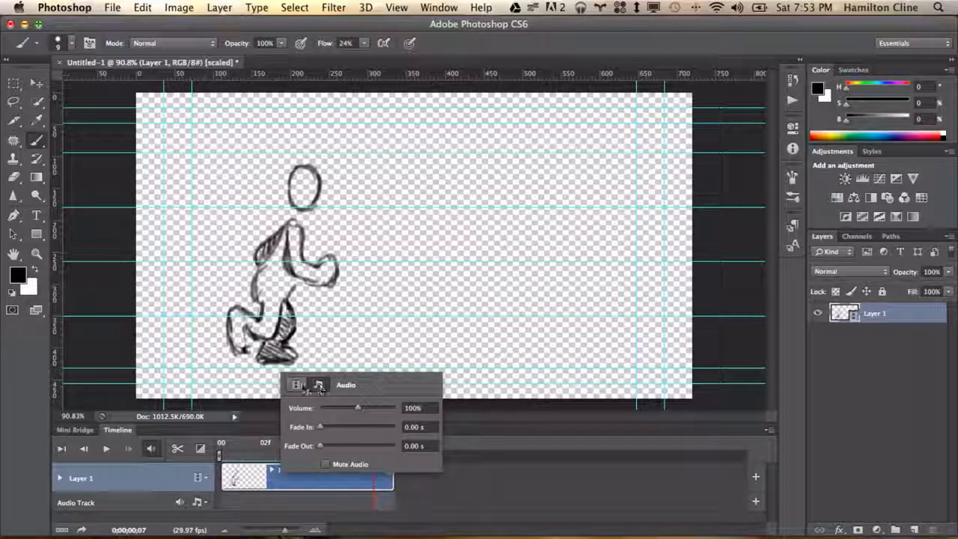
pyautogui.click(297, 385)
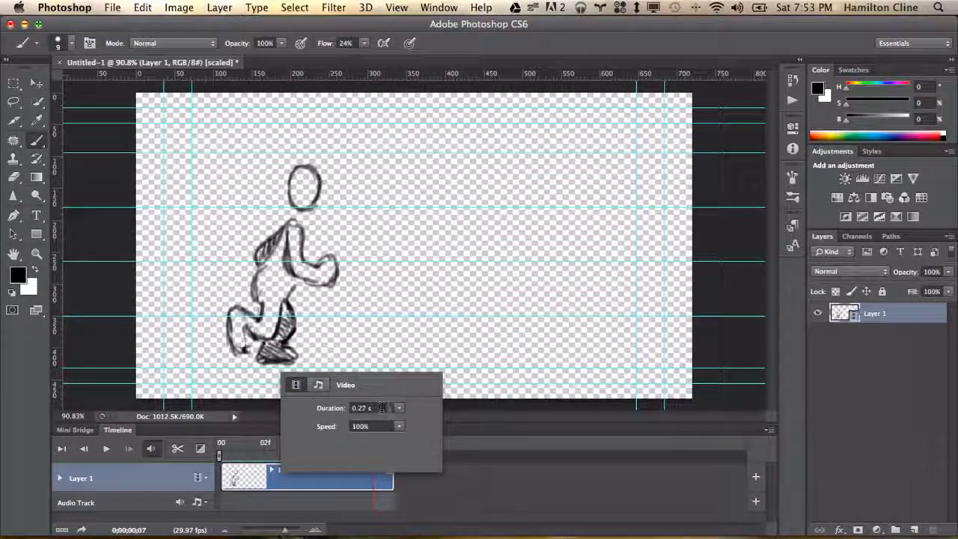
pyautogui.click(488, 440)
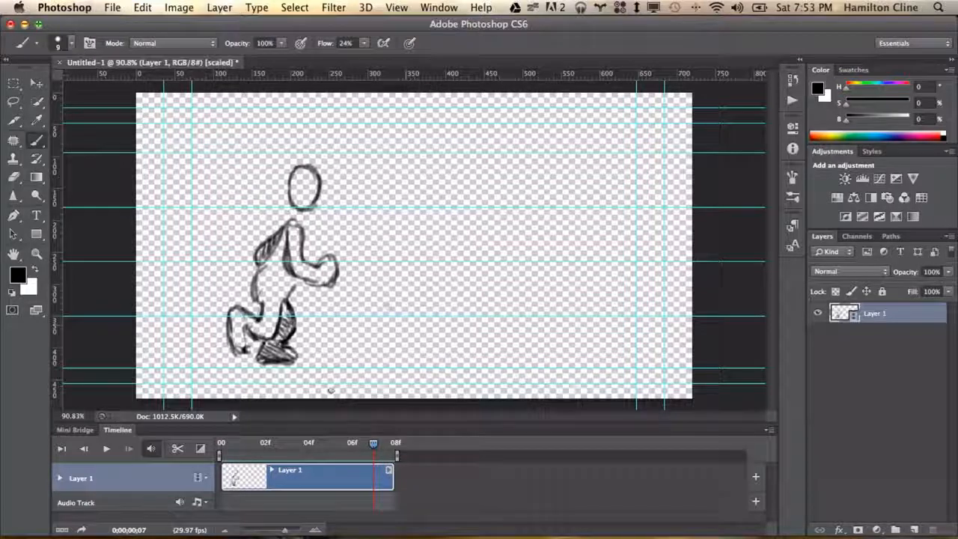
pyautogui.moveTo(393, 442); pyautogui.dragTo(222, 445)
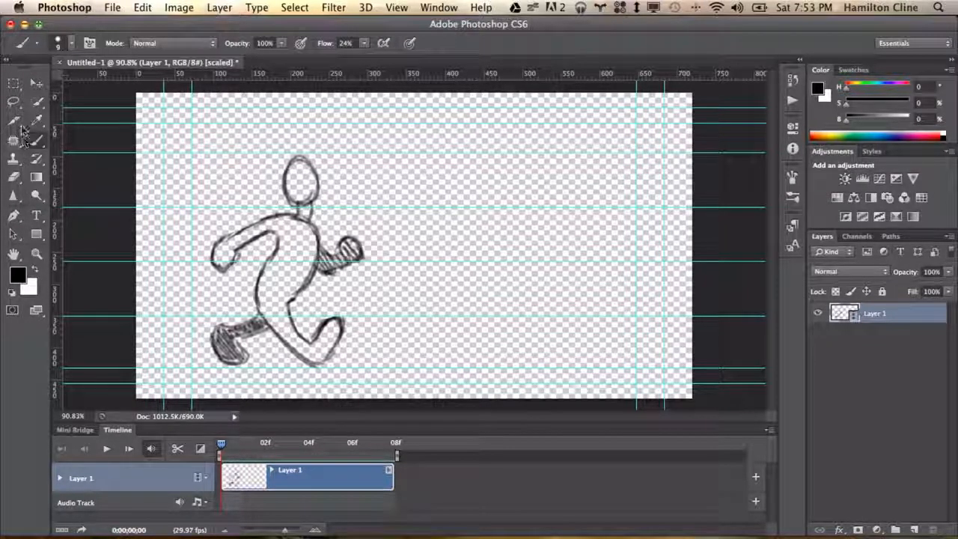
# Crop the canvas to a portrait area about 244 × 377 px around the running figure
pyautogui.moveTo(13, 120); pyautogui.dragTo(64, 112)
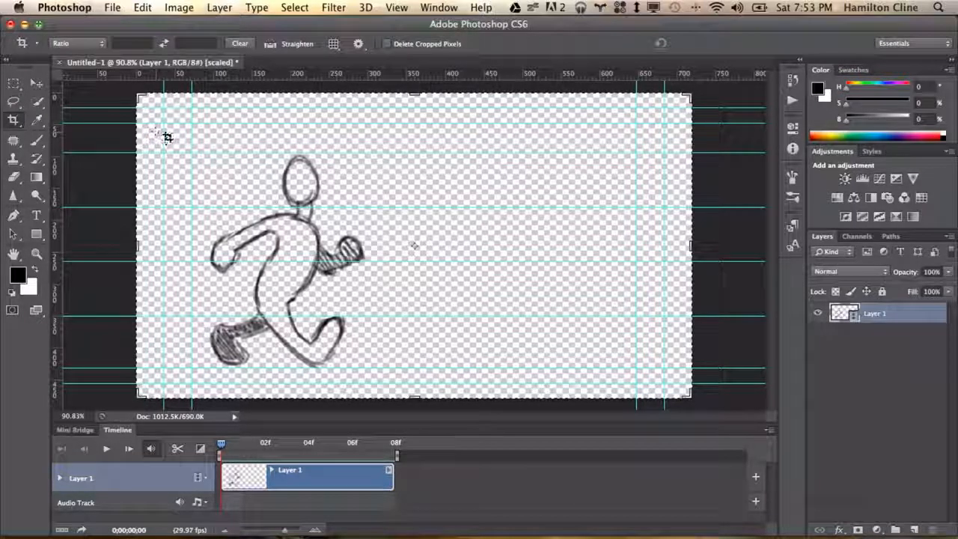
pyautogui.moveTo(153, 102); pyautogui.dragTo(161, 118)
pyautogui.moveTo(670, 369); pyautogui.dragTo(512, 364)
pyautogui.moveTo(318, 245); pyautogui.dragTo(322, 246)
pyautogui.click(112, 8)
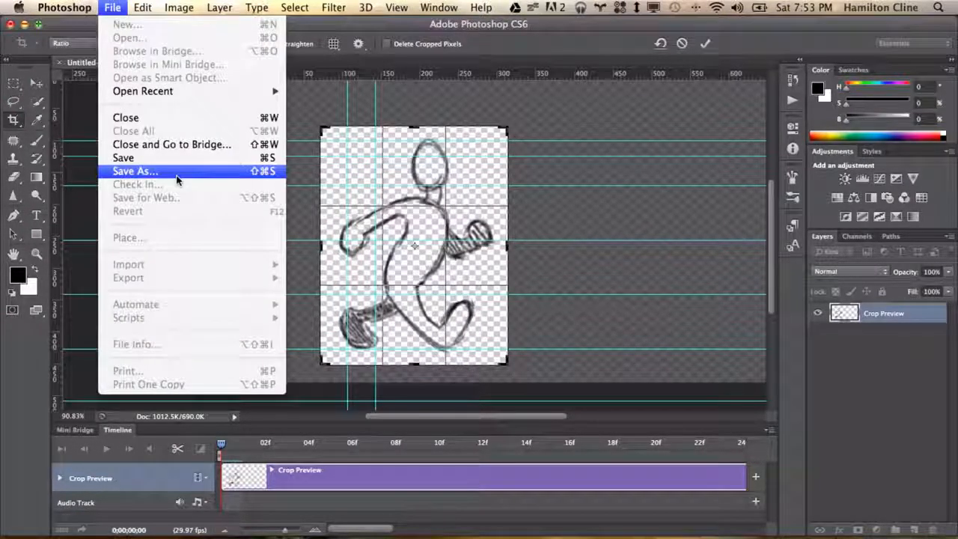
pyautogui.click(705, 44)
pyautogui.click(705, 44)
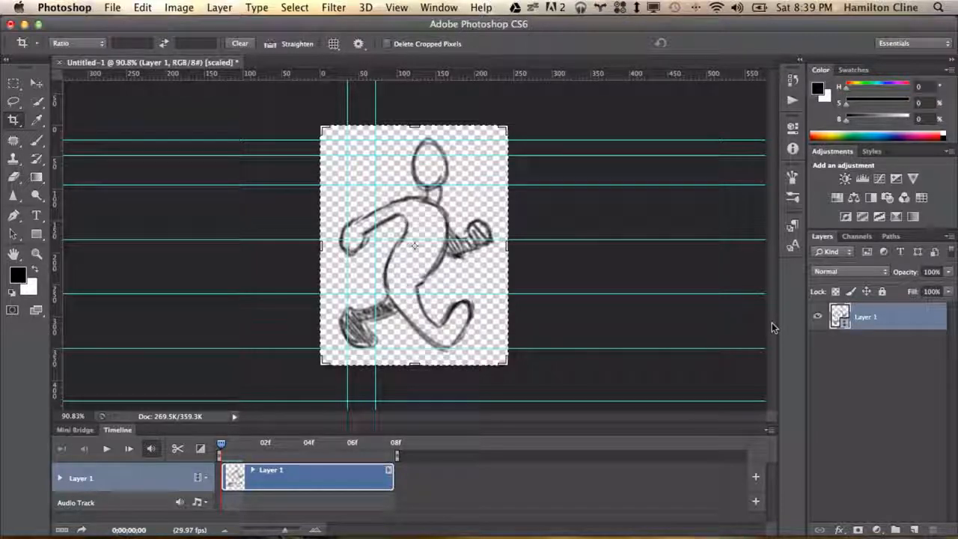
# Open the Save for Web dialog for the animation
pyautogui.click(769, 430)
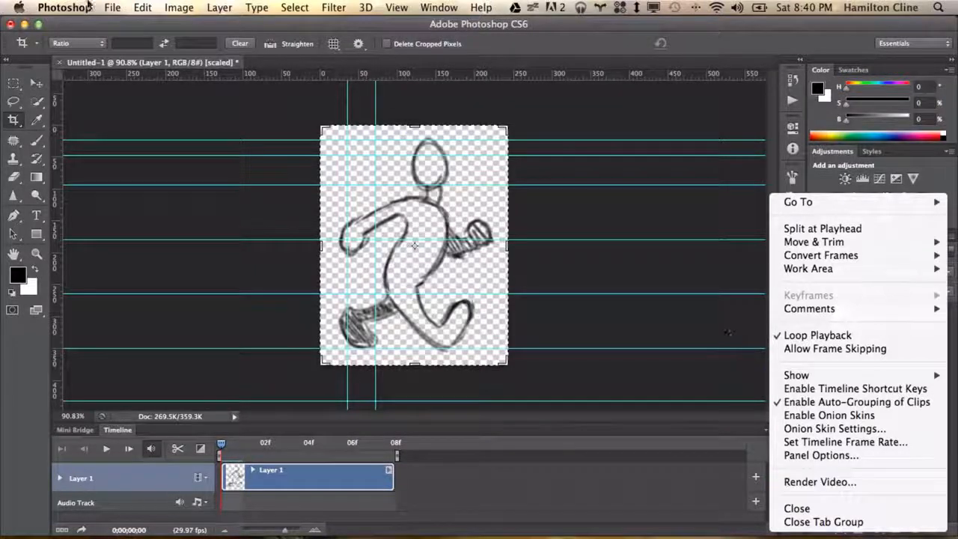
pyautogui.click(112, 7)
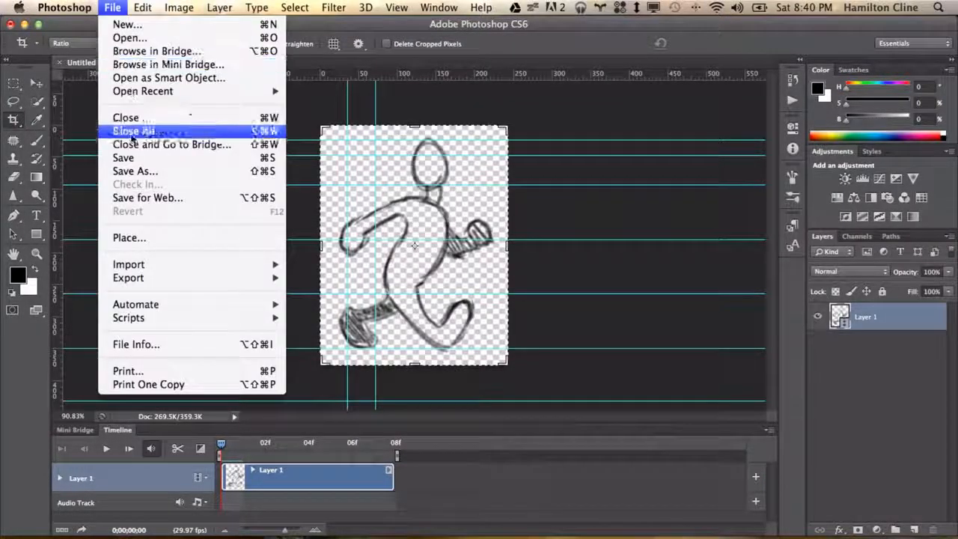
pyautogui.click(140, 196)
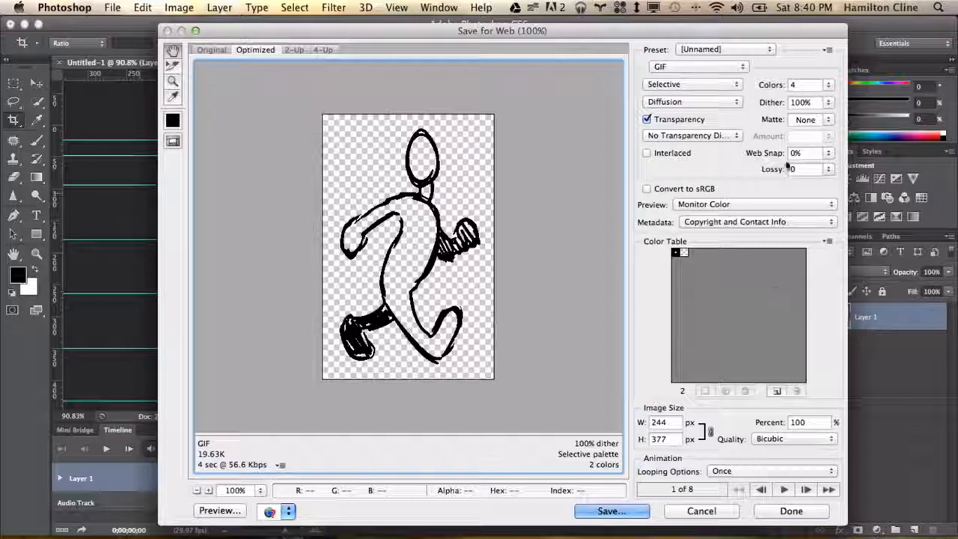
# Set the GIF color count to 32 and turn off transparency
pyautogui.click(829, 87)
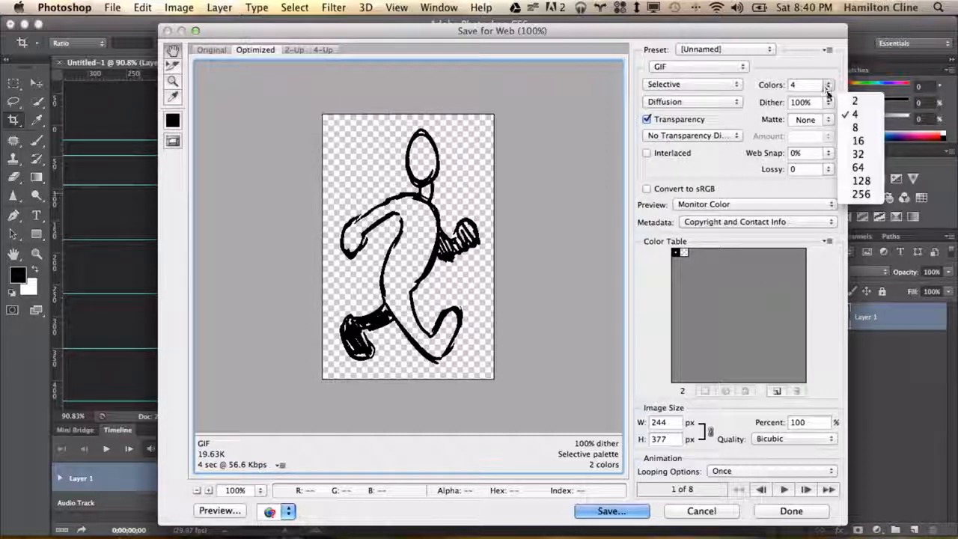
pyautogui.click(860, 155)
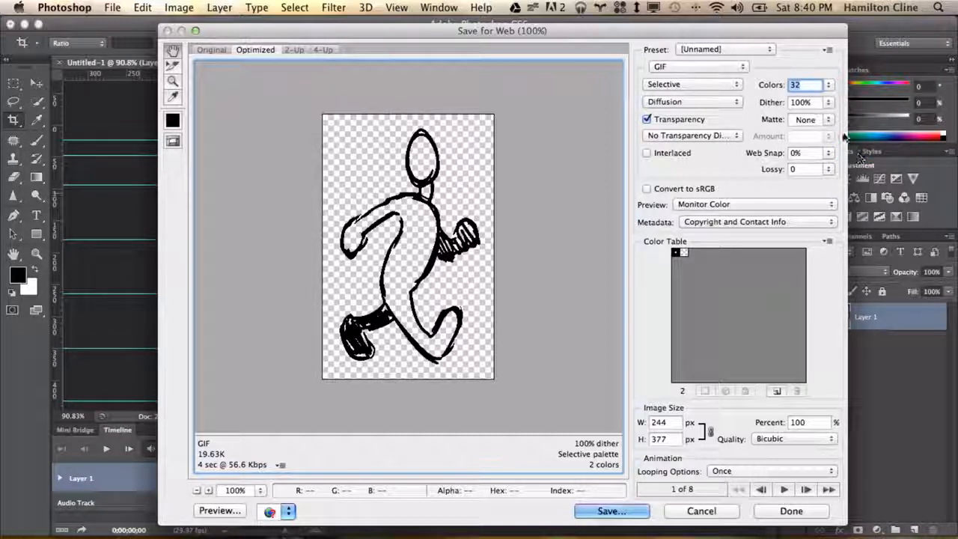
pyautogui.click(693, 84)
pyautogui.click(693, 84)
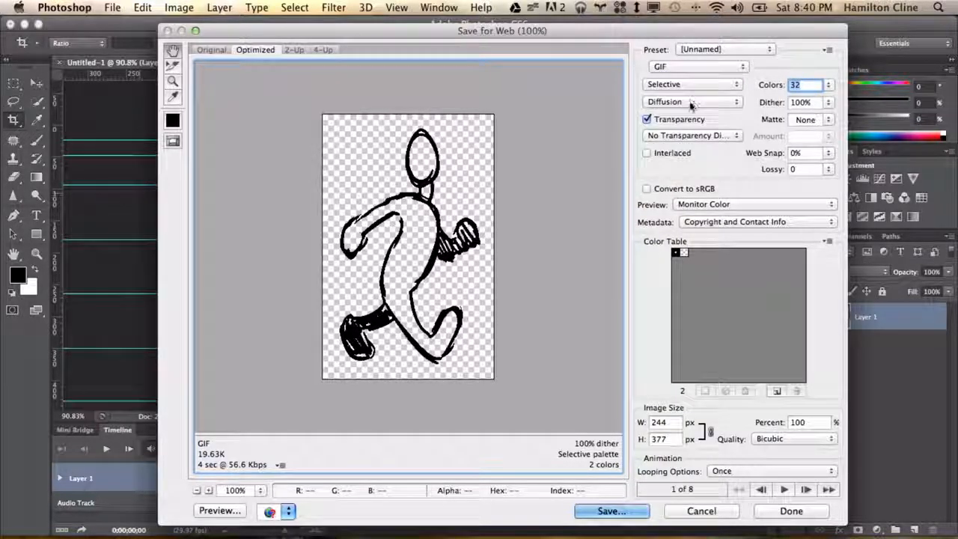
pyautogui.click(646, 119)
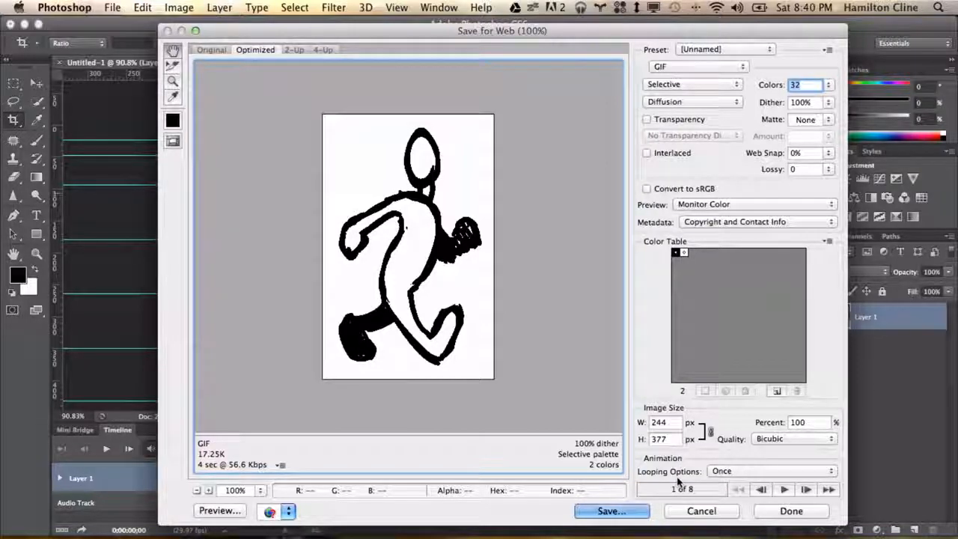
# Play the animation preview in the export dialog
pyautogui.click(784, 489)
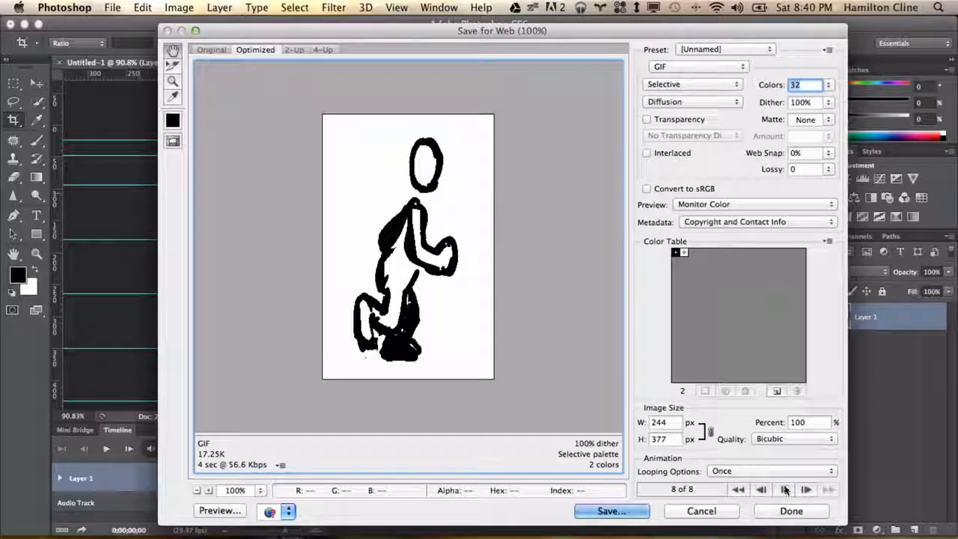
pyautogui.click(785, 489)
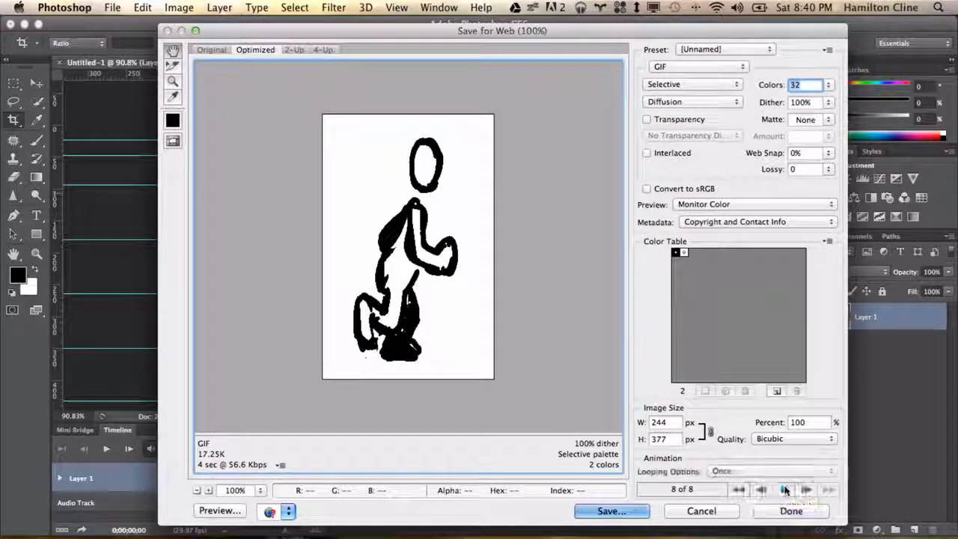
pyautogui.click(784, 488)
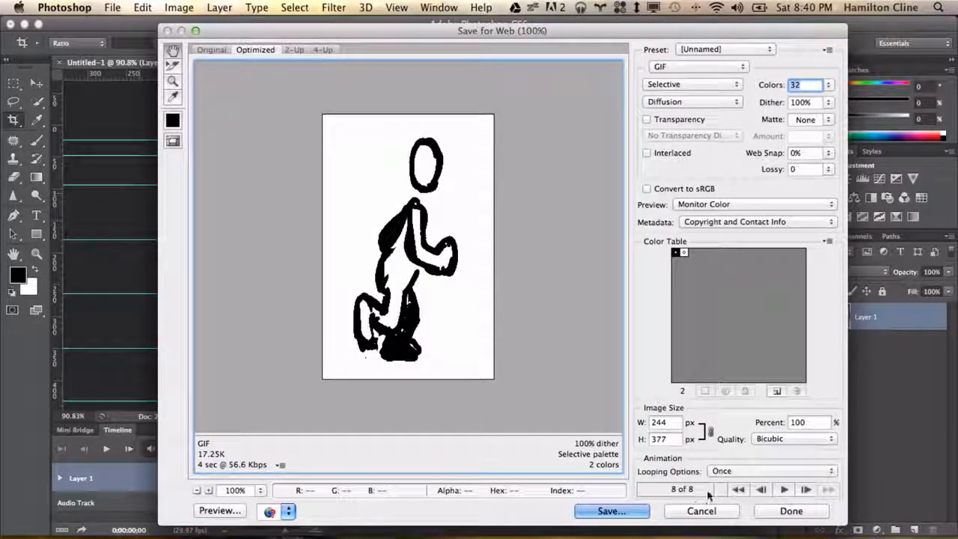
# Set the looping option to Forever, then play and stop the preview animation
pyautogui.click(733, 471)
pyautogui.click(736, 486)
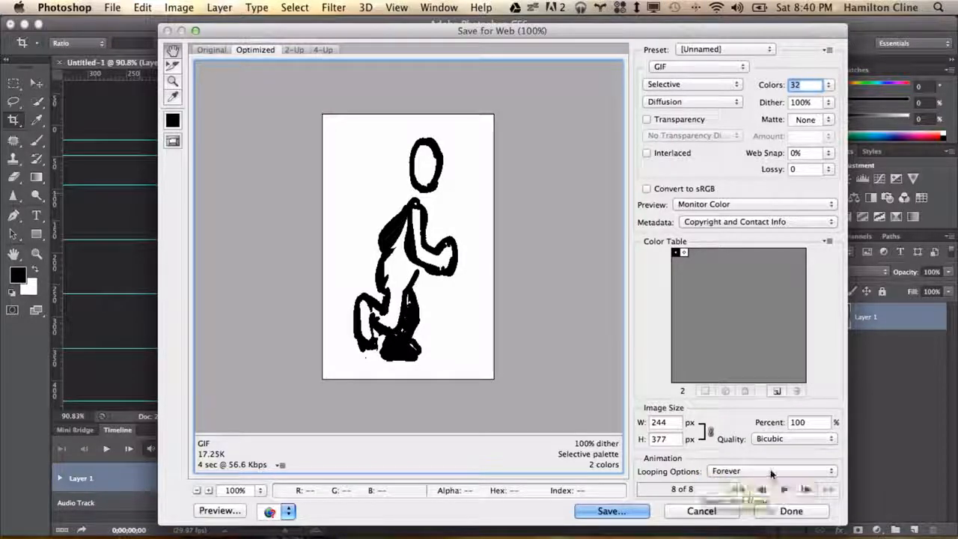
pyautogui.click(784, 489)
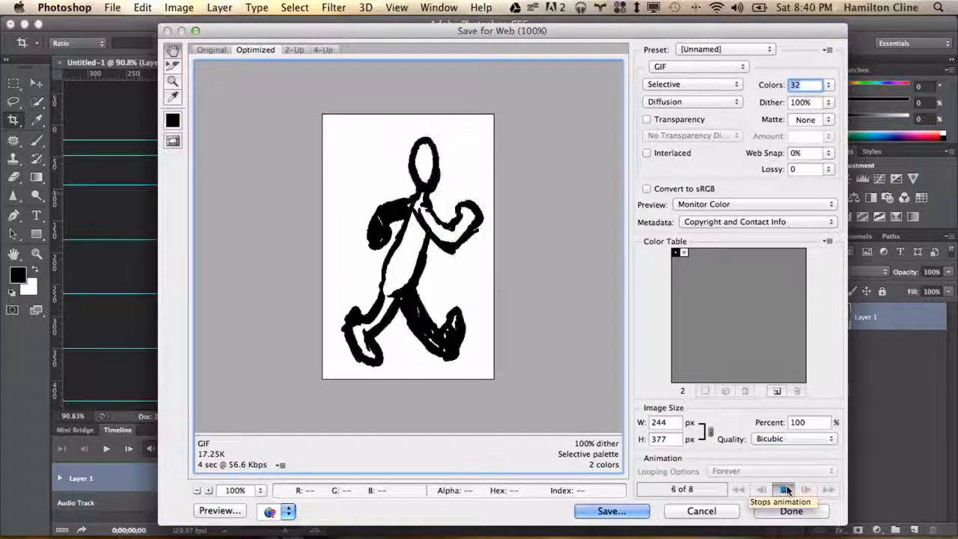
pyautogui.click(785, 488)
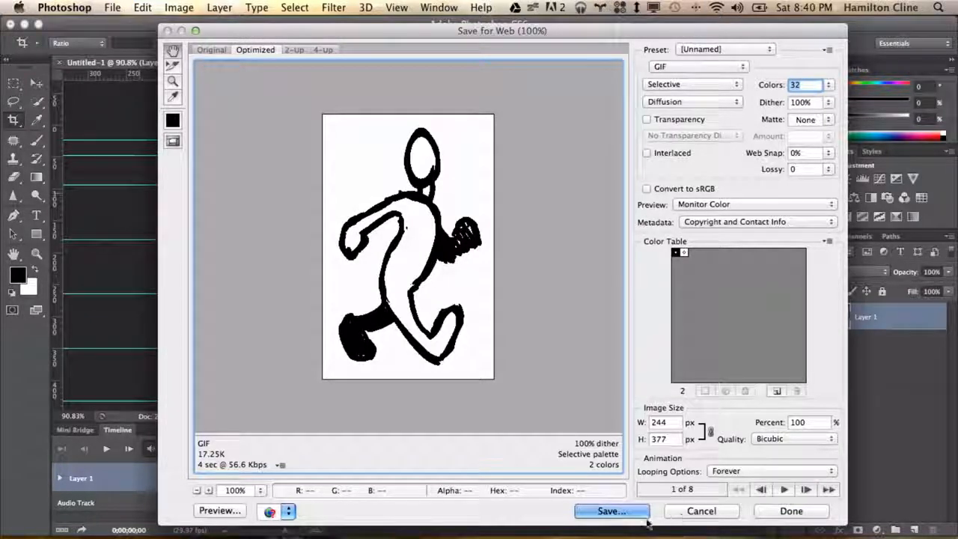